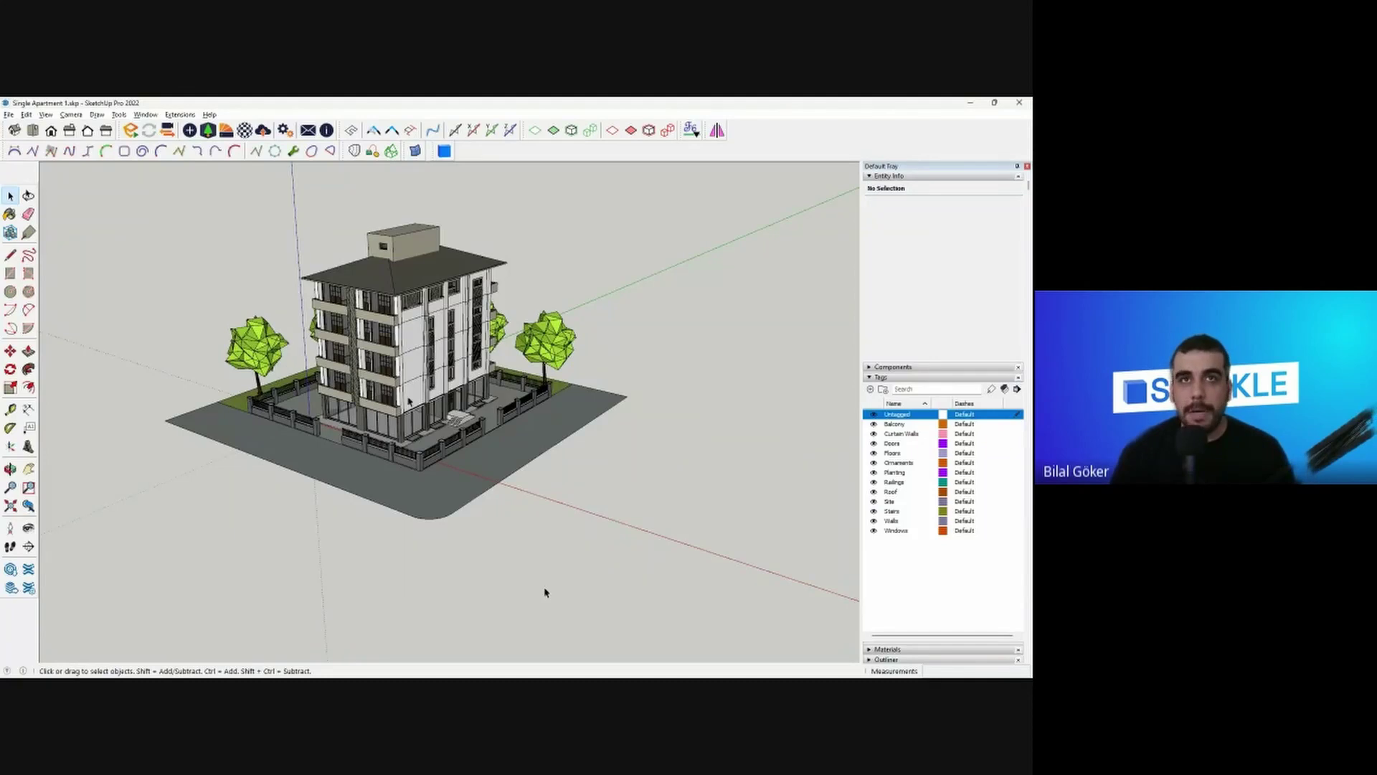
- Switch the Windows and Walls tags off and back on to examine how the building is organised by tags
{"action": "middle_click_drag", "start_coordinate": [388, 248], "coordinate": [380, 388]}
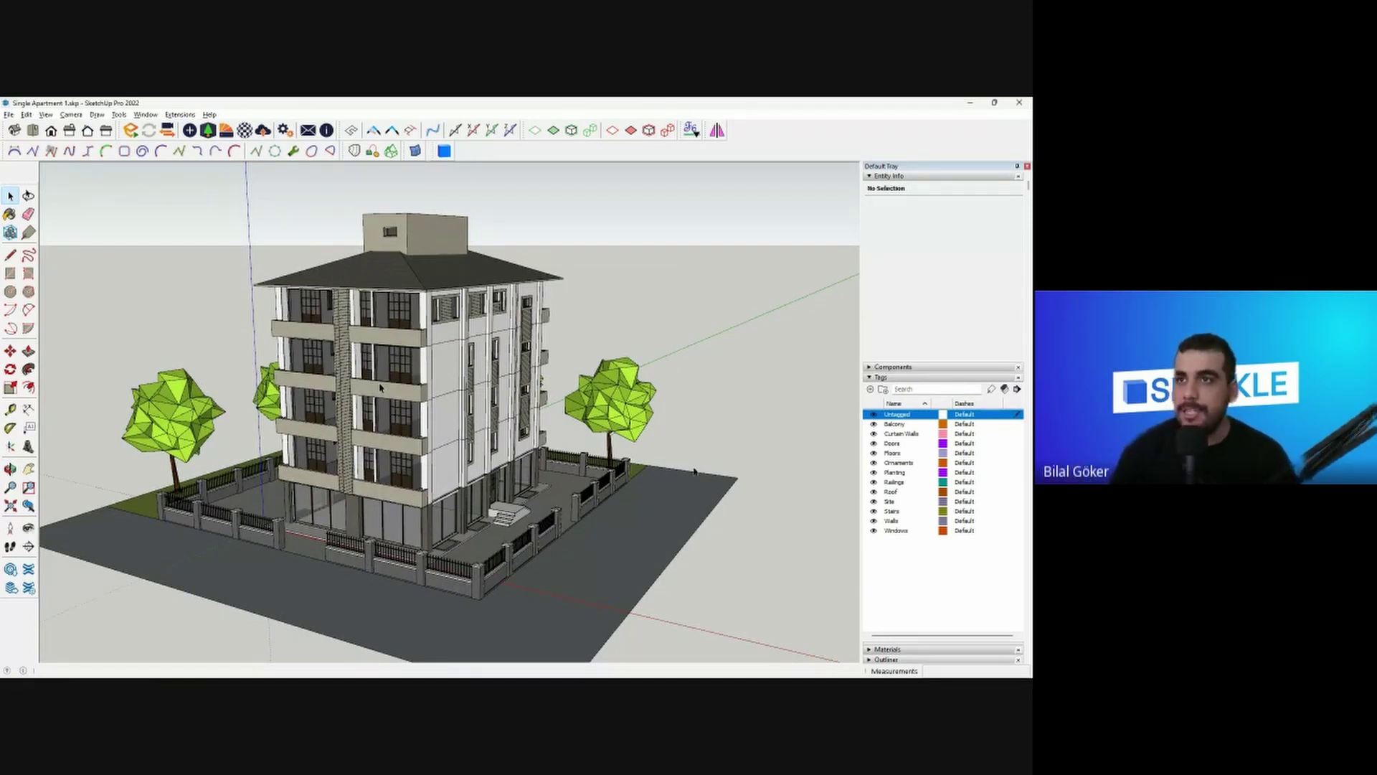
{"action": "middle_click_drag", "start_coordinate": [664, 528], "coordinate": [631, 529]}
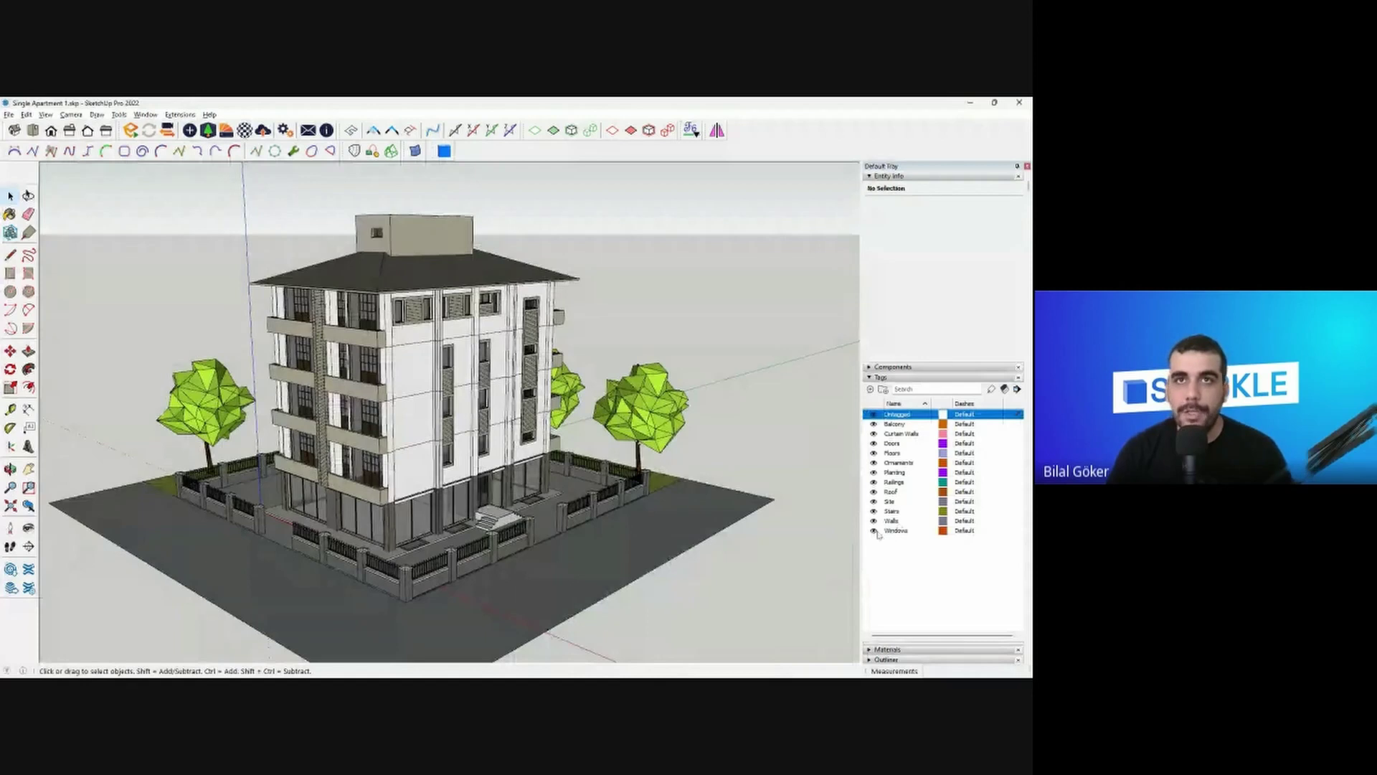
{"action": "left_click", "coordinate": [876, 531]}
{"action": "left_click", "coordinate": [874, 530]}
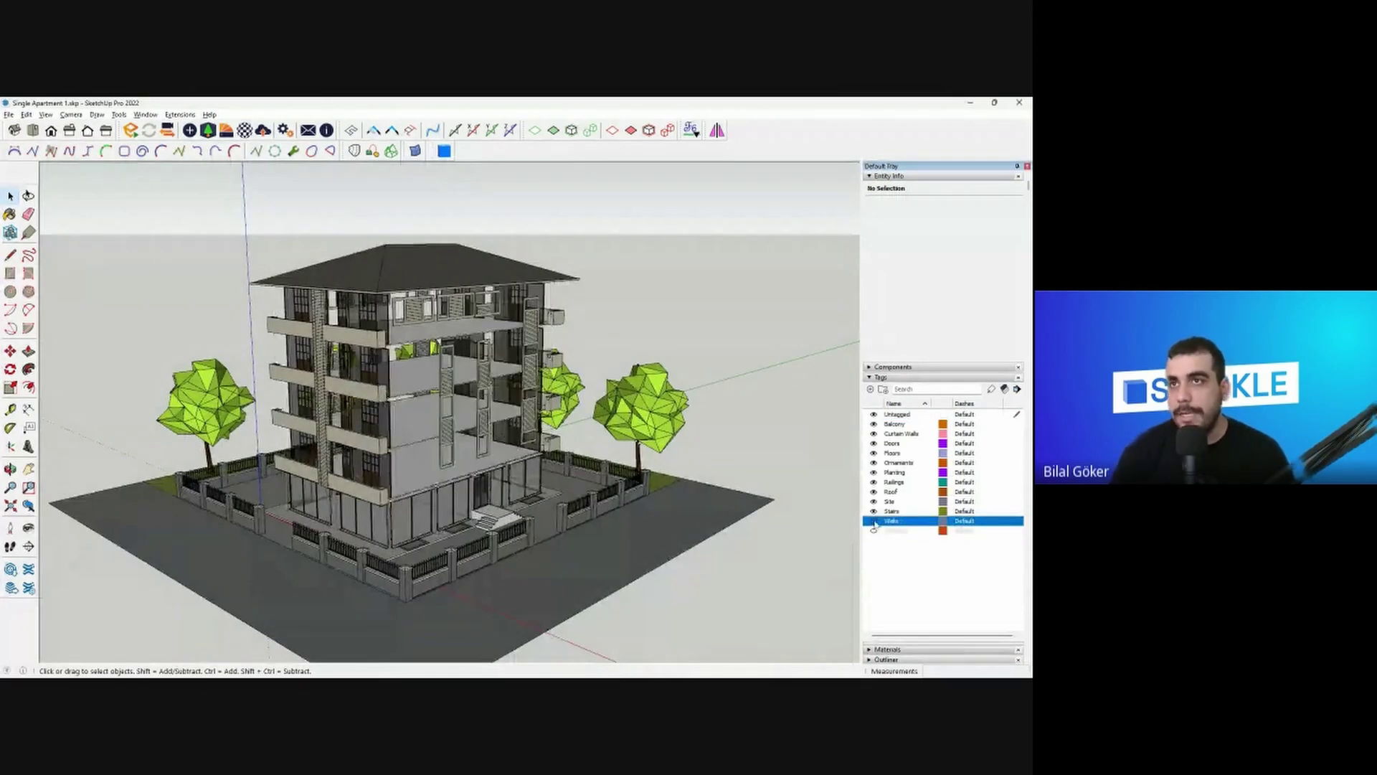
{"action": "left_click", "coordinate": [874, 521]}
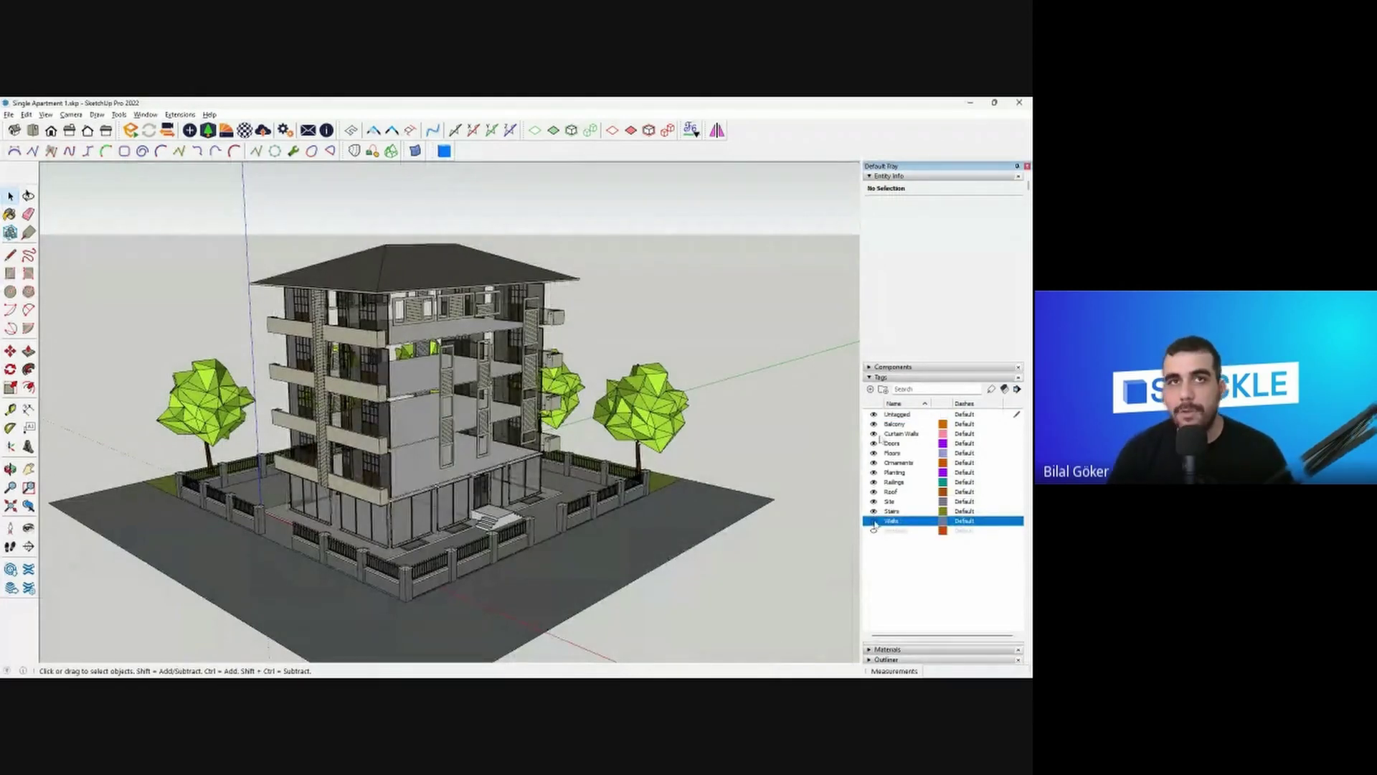
{"action": "left_click", "coordinate": [874, 453]}
{"action": "left_click", "coordinate": [873, 521]}
{"action": "left_click", "coordinate": [874, 530]}
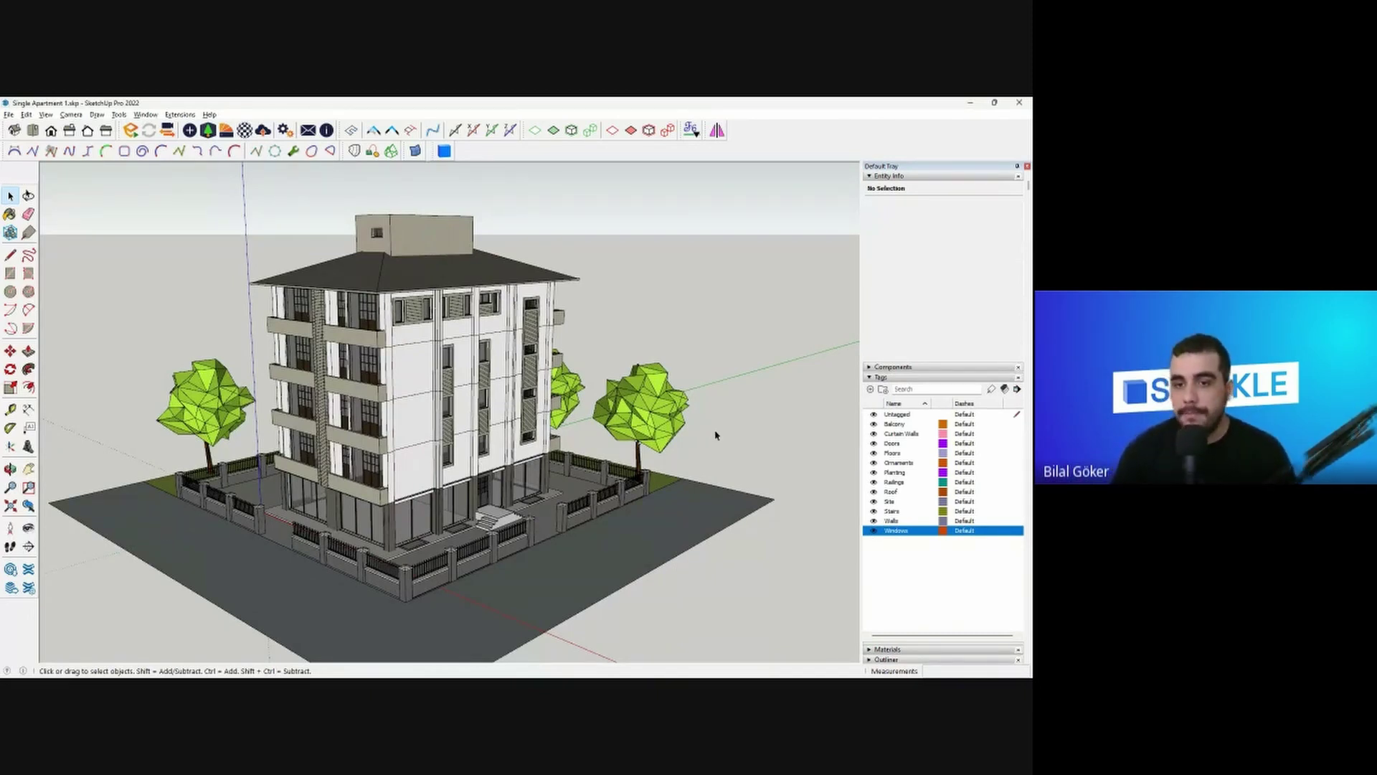
- Open the Speckle connector next to the building, switch to the Mapper and expand only its Selection section
{"action": "left_click", "coordinate": [444, 151]}
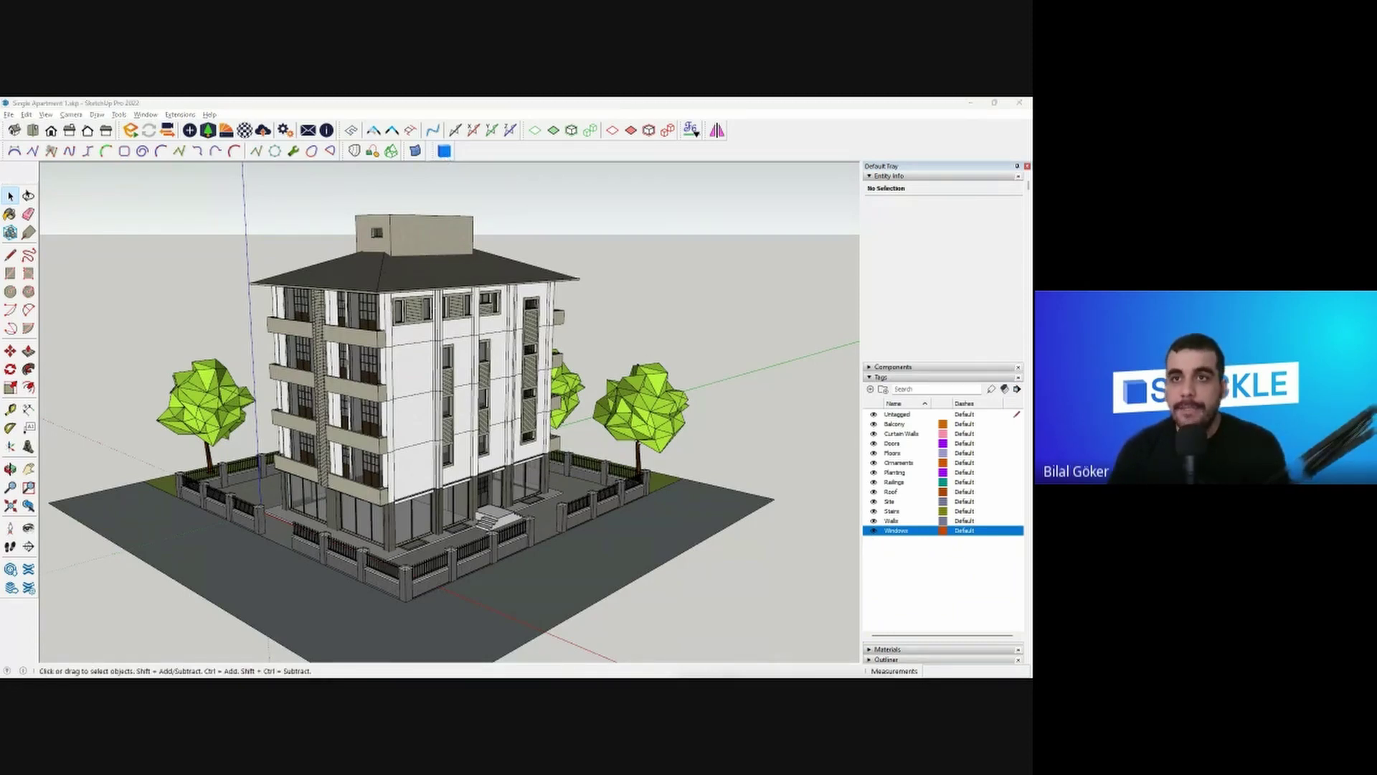
{"action": "left_click_drag", "start_coordinate": [808, 479], "coordinate": [707, 191]}
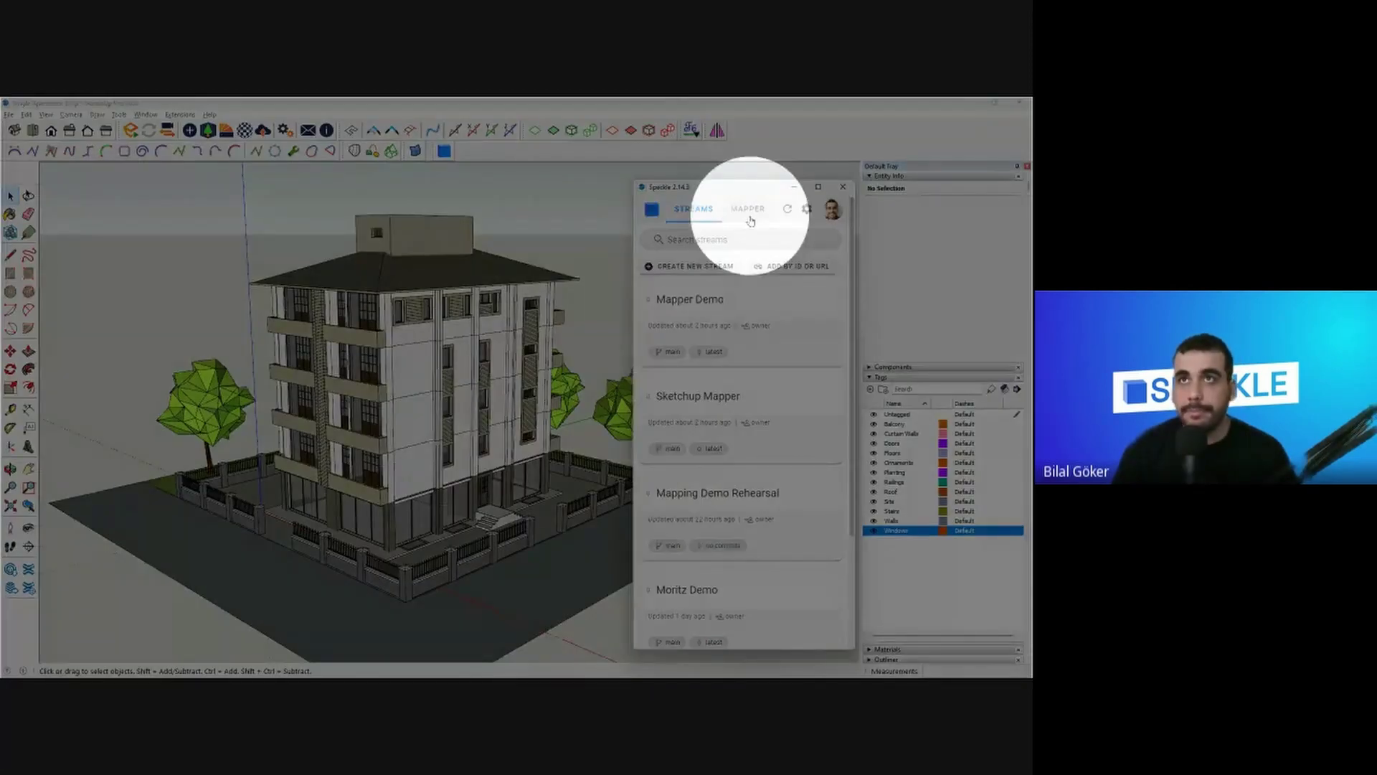
{"action": "left_click", "coordinate": [751, 217]}
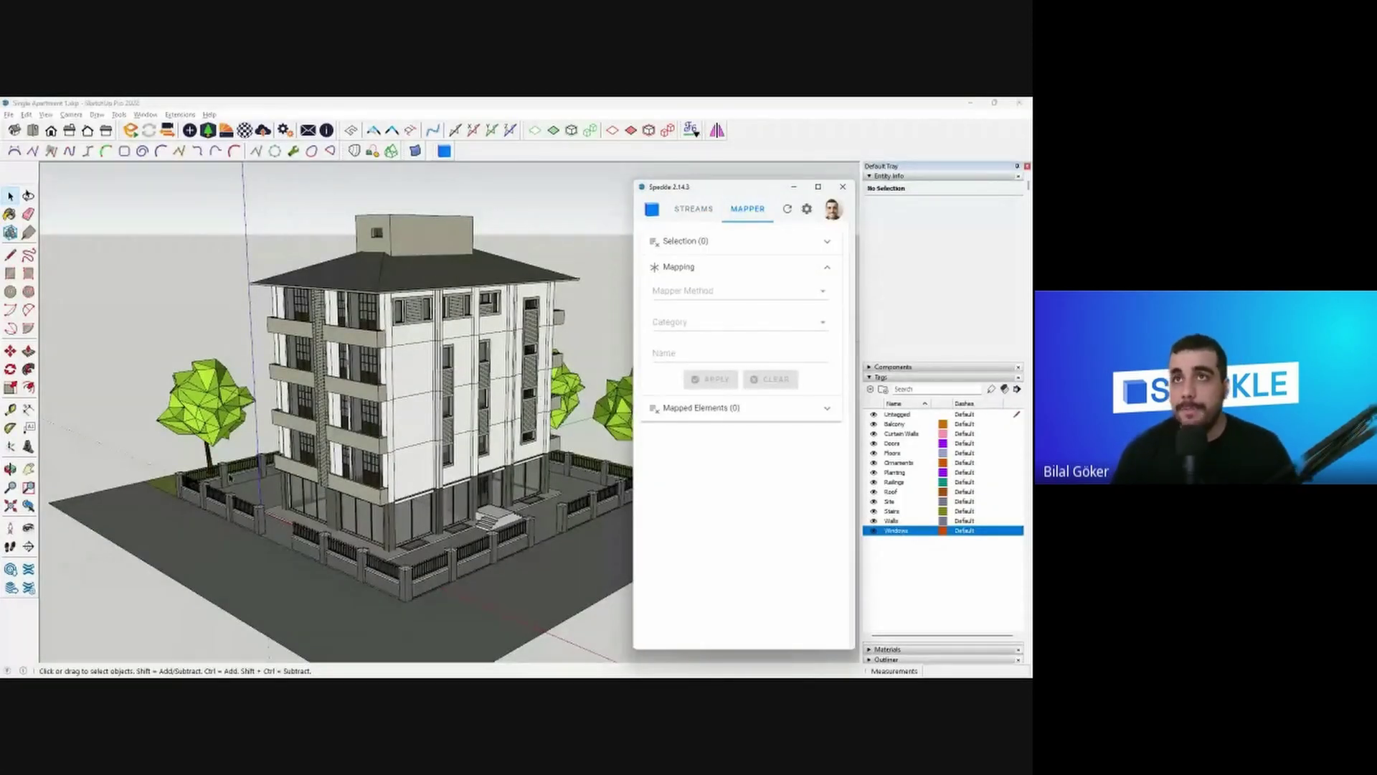
{"action": "left_click", "coordinate": [697, 267]}
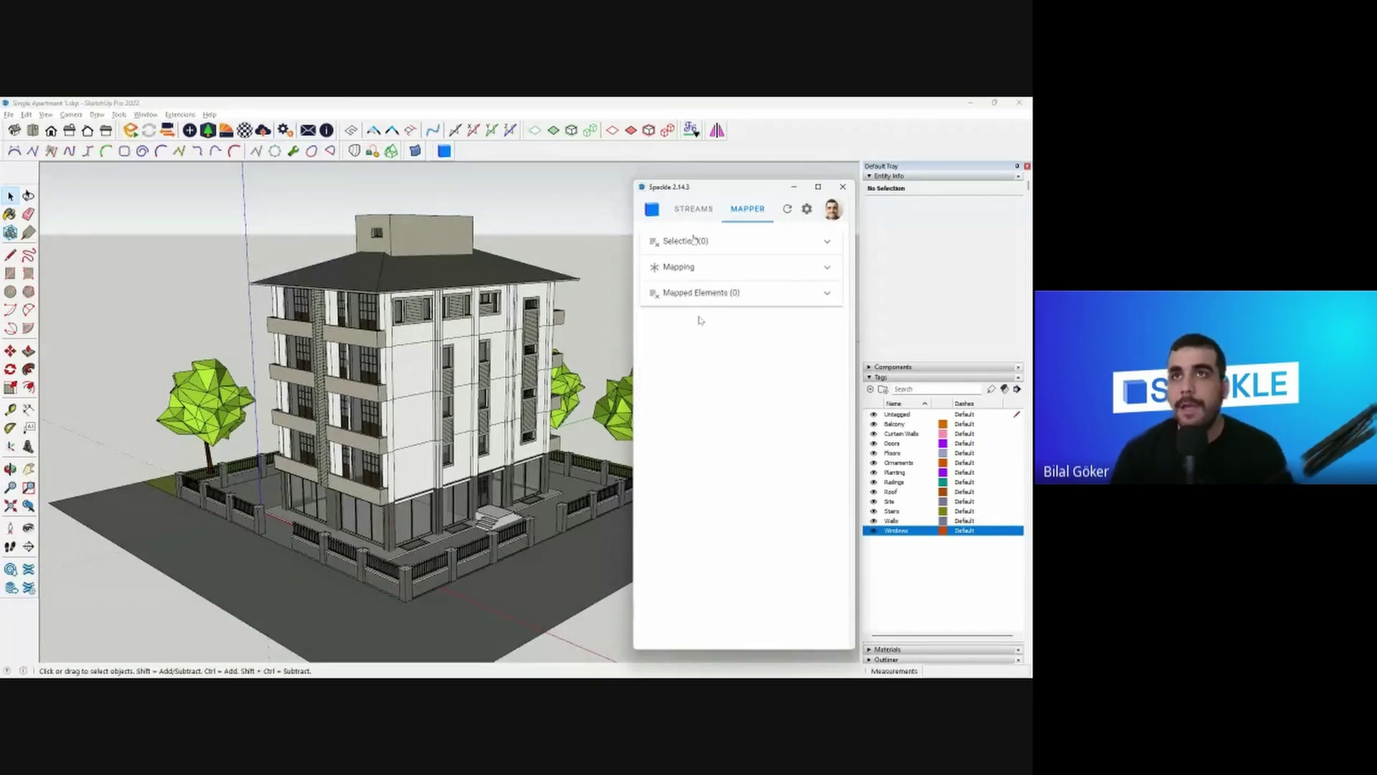
{"action": "left_click", "coordinate": [693, 241]}
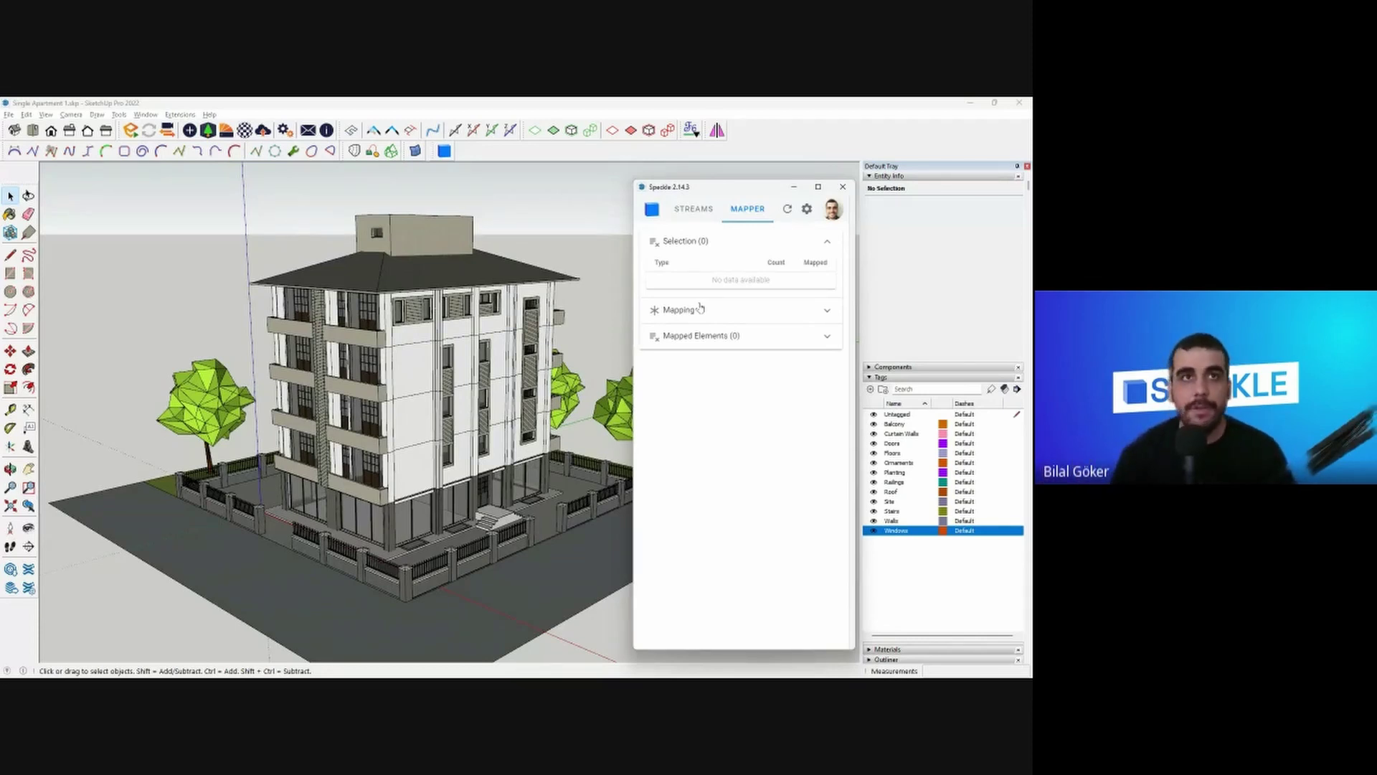
- Select a tree, a wall face and a wall edge in turn to check the entity types in the Mapper's selection
{"action": "left_click", "coordinate": [203, 402]}
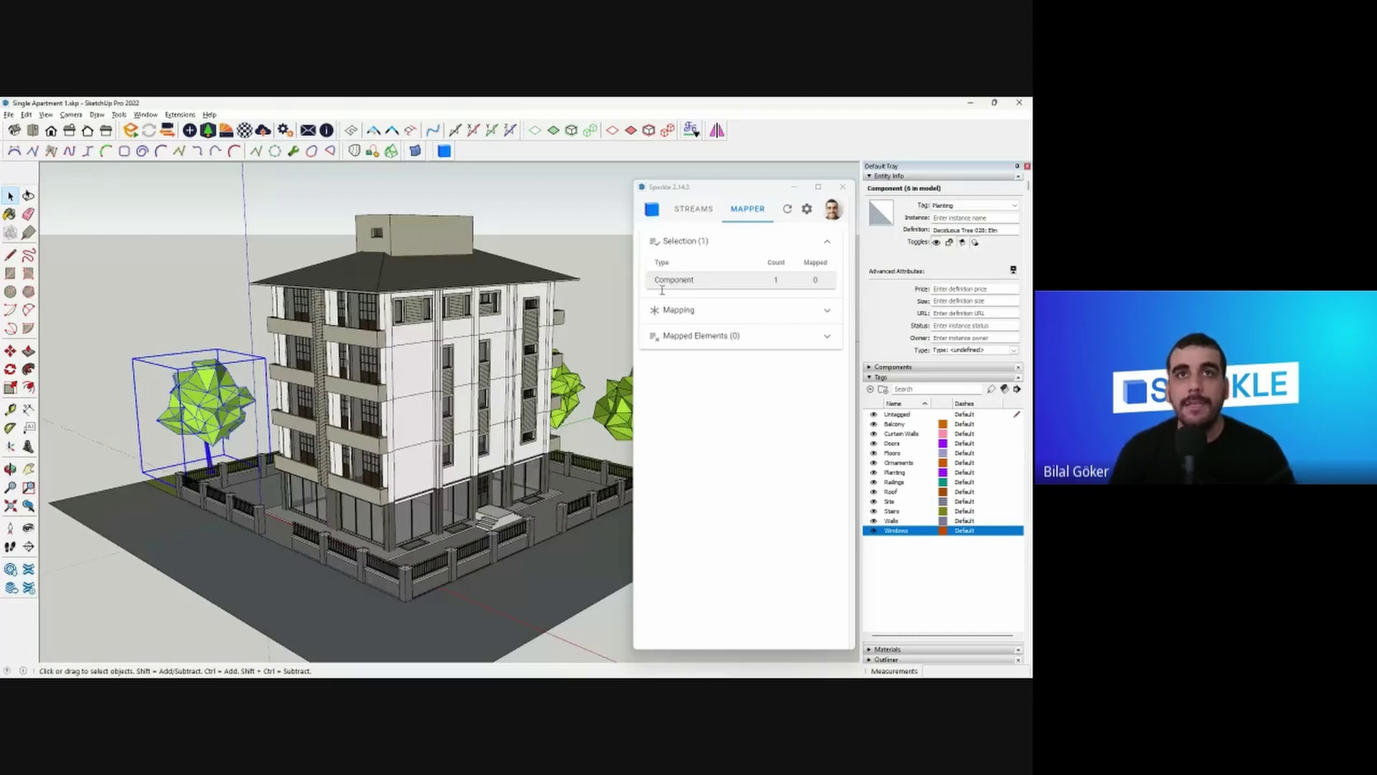
{"action": "double_click", "coordinate": [402, 372]}
{"action": "left_click", "coordinate": [409, 372]}
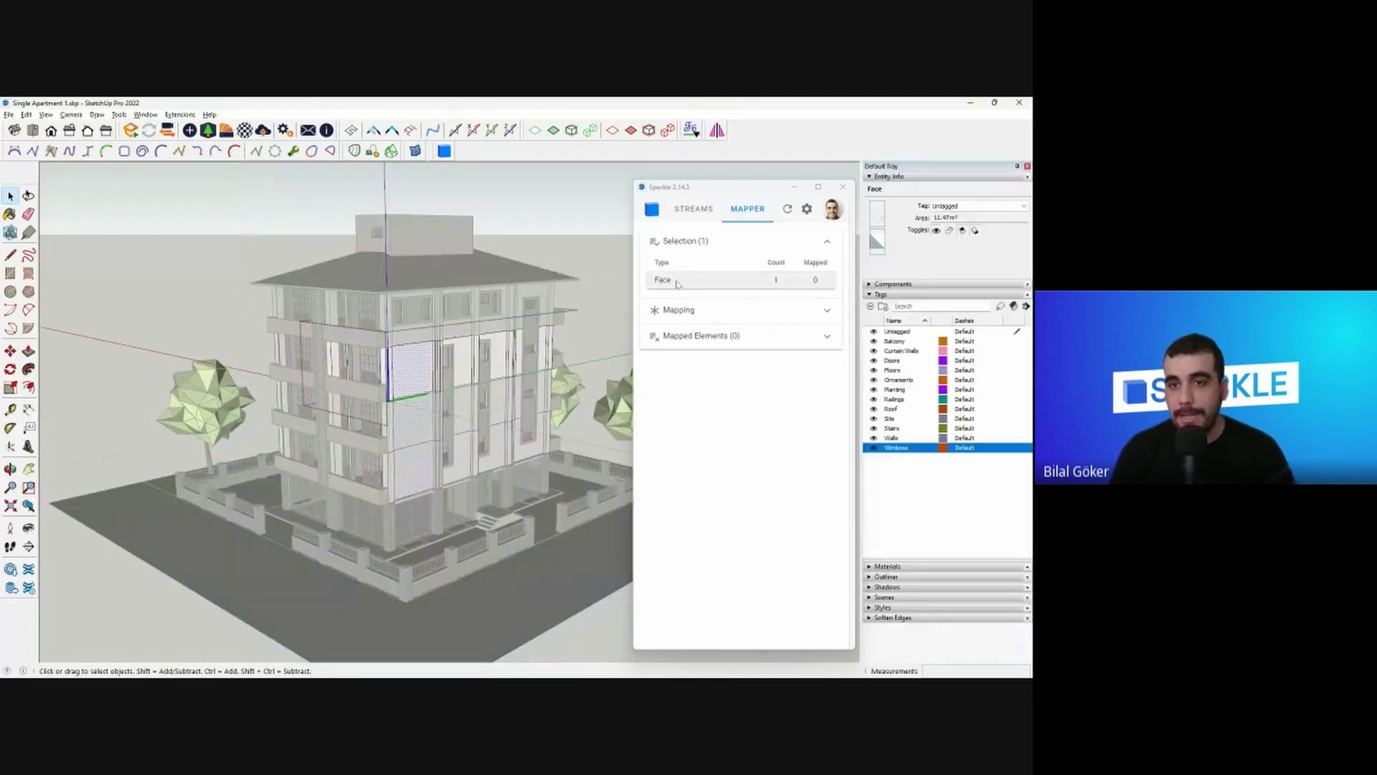
{"action": "scroll", "coordinate": [391, 358], "scroll_direction": "up", "scroll_amount": 4}
{"action": "scroll", "coordinate": [393, 356], "scroll_direction": "up", "scroll_amount": 3}
{"action": "left_click", "coordinate": [394, 355]}
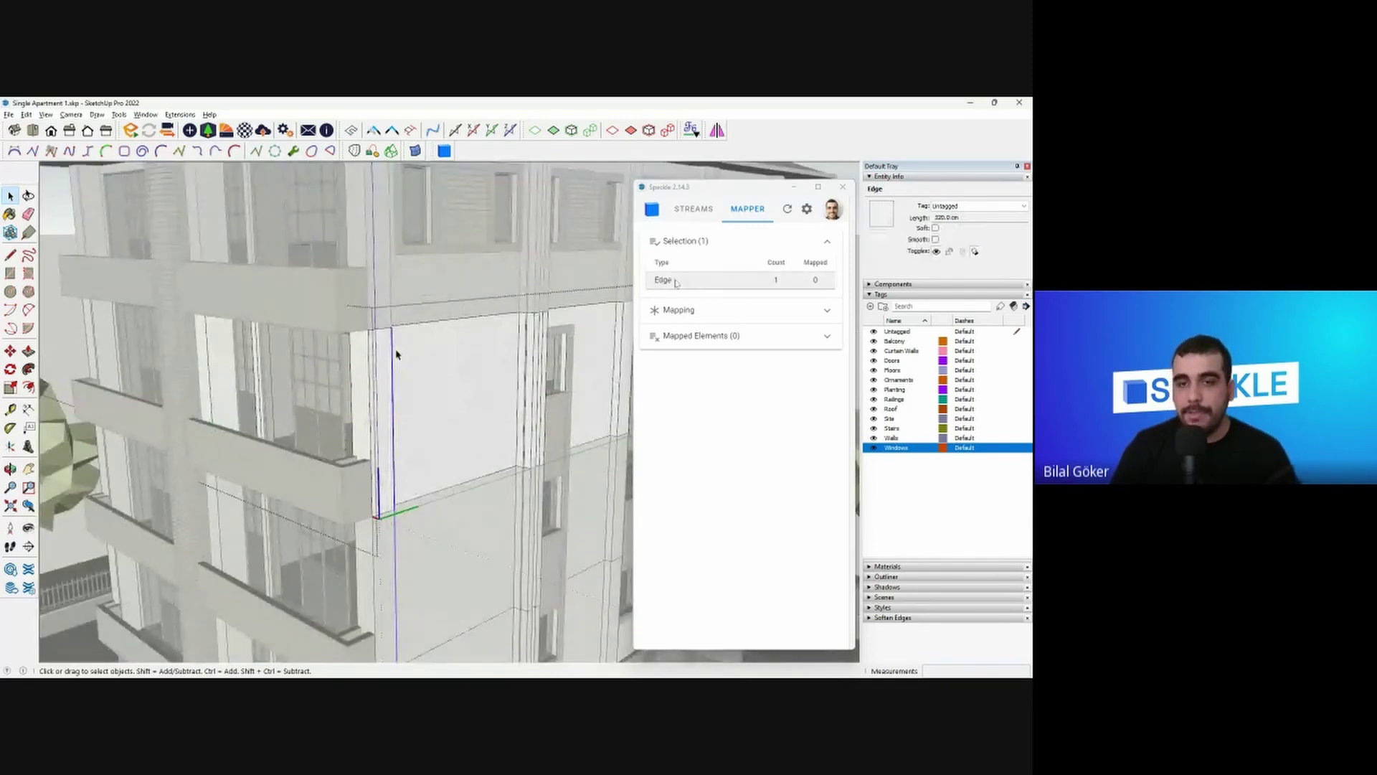
{"action": "left_click", "coordinate": [258, 626]}
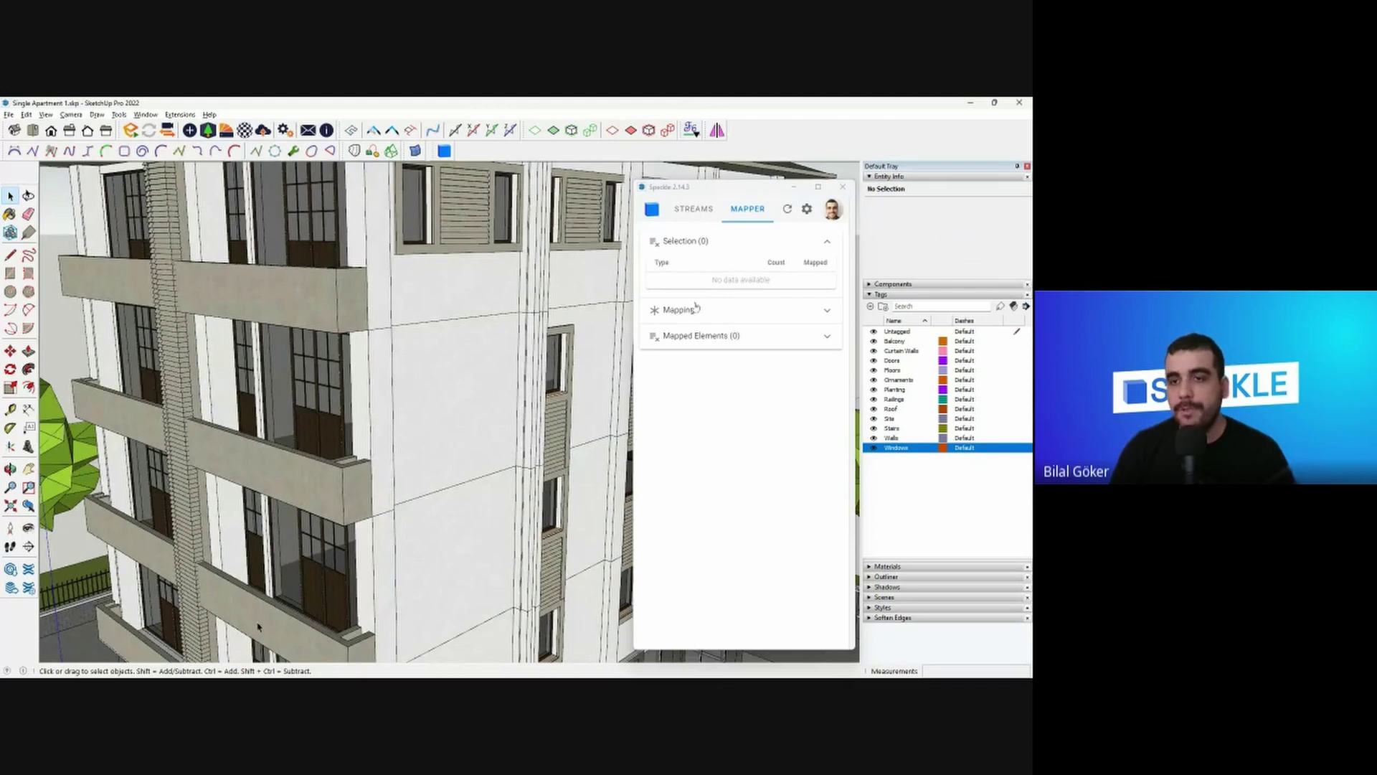
- Collapse the Mapper's Selection section and expand its Mapping section
{"action": "left_click", "coordinate": [747, 247]}
{"action": "left_click", "coordinate": [749, 264]}
{"action": "scroll", "coordinate": [391, 448], "scroll_direction": "down", "scroll_amount": 10}
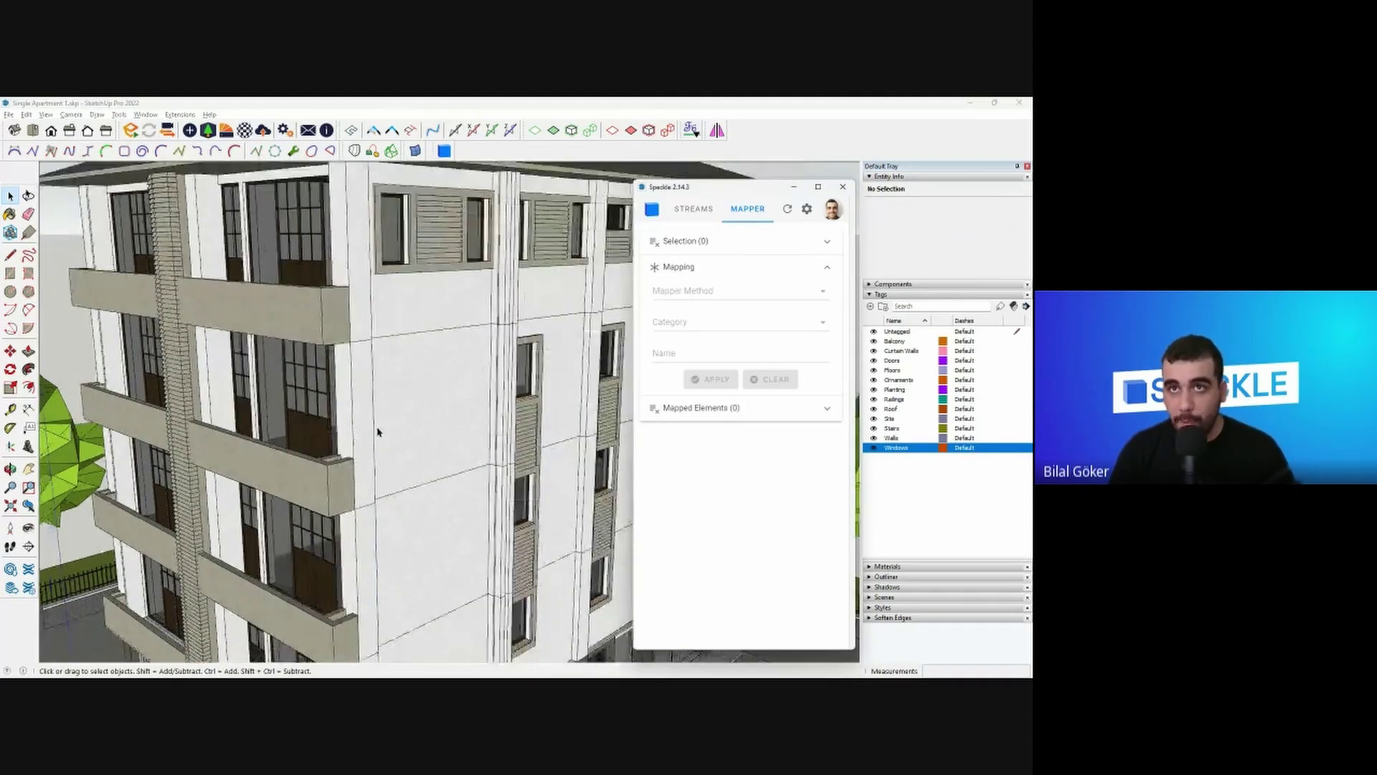
{"action": "scroll", "coordinate": [318, 451], "scroll_direction": "down", "scroll_amount": 2}
{"action": "mouse_move", "coordinate": [341, 466]}
{"action": "middle_mouse_down"}
{"action": "mouse_move", "coordinate": [380, 477]}
{"action": "mouse_move", "coordinate": [390, 569]}
{"action": "mouse_move", "coordinate": [375, 615]}
{"action": "middle_mouse_up"}
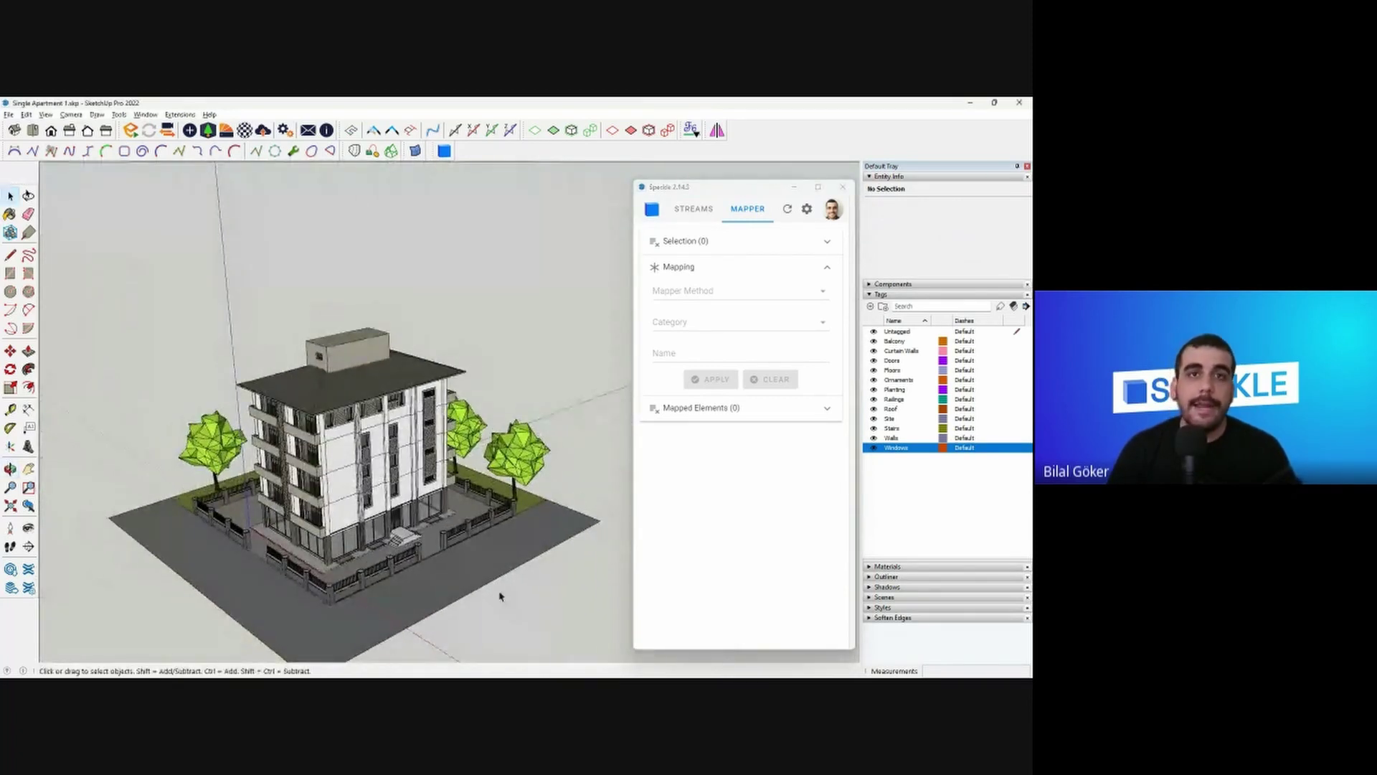
{"action": "middle_click_drag", "start_coordinate": [455, 590], "coordinate": [470, 523], "text": "shift"}
- Map the road component as a Direct Shape in the Roads category named "Cool Road" and expand the list of mapped elements
{"action": "left_click", "coordinate": [506, 533]}
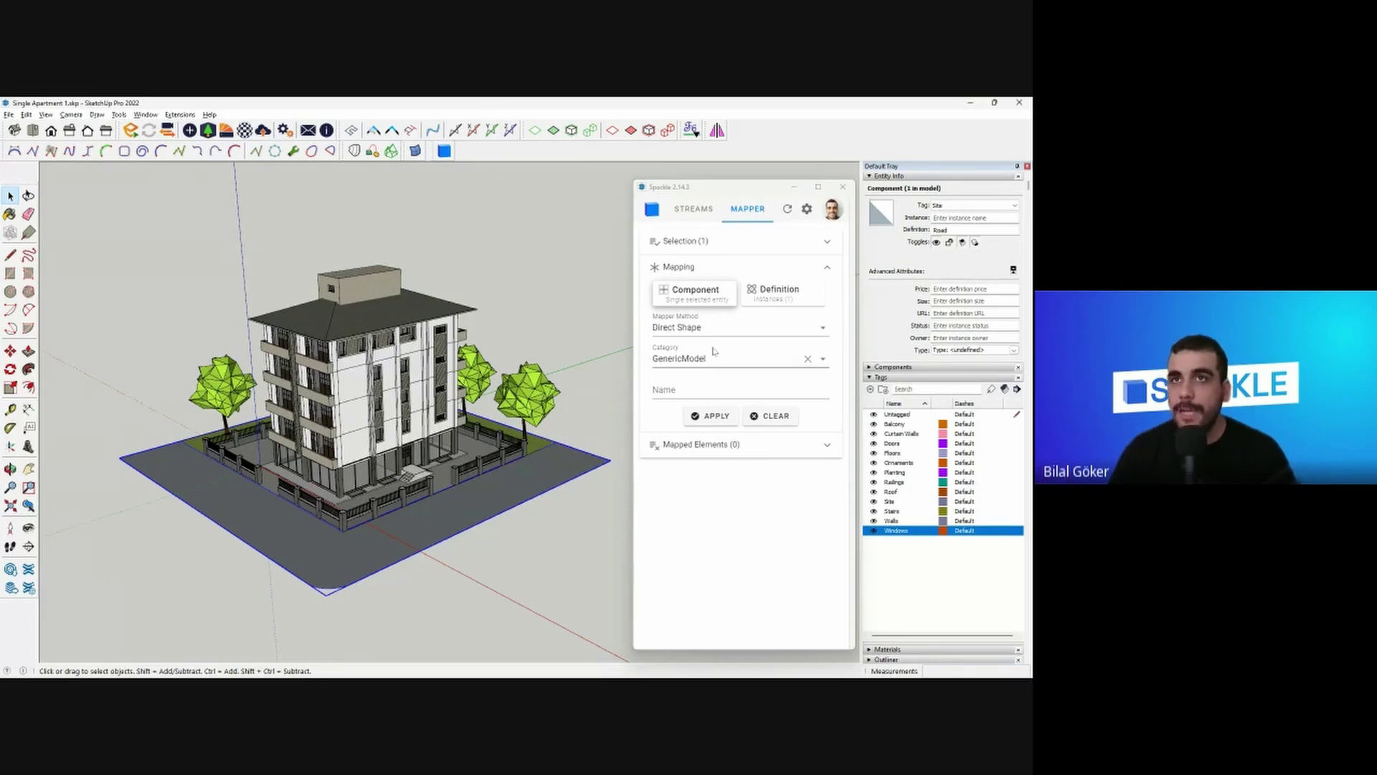
{"action": "left_click", "coordinate": [715, 354]}
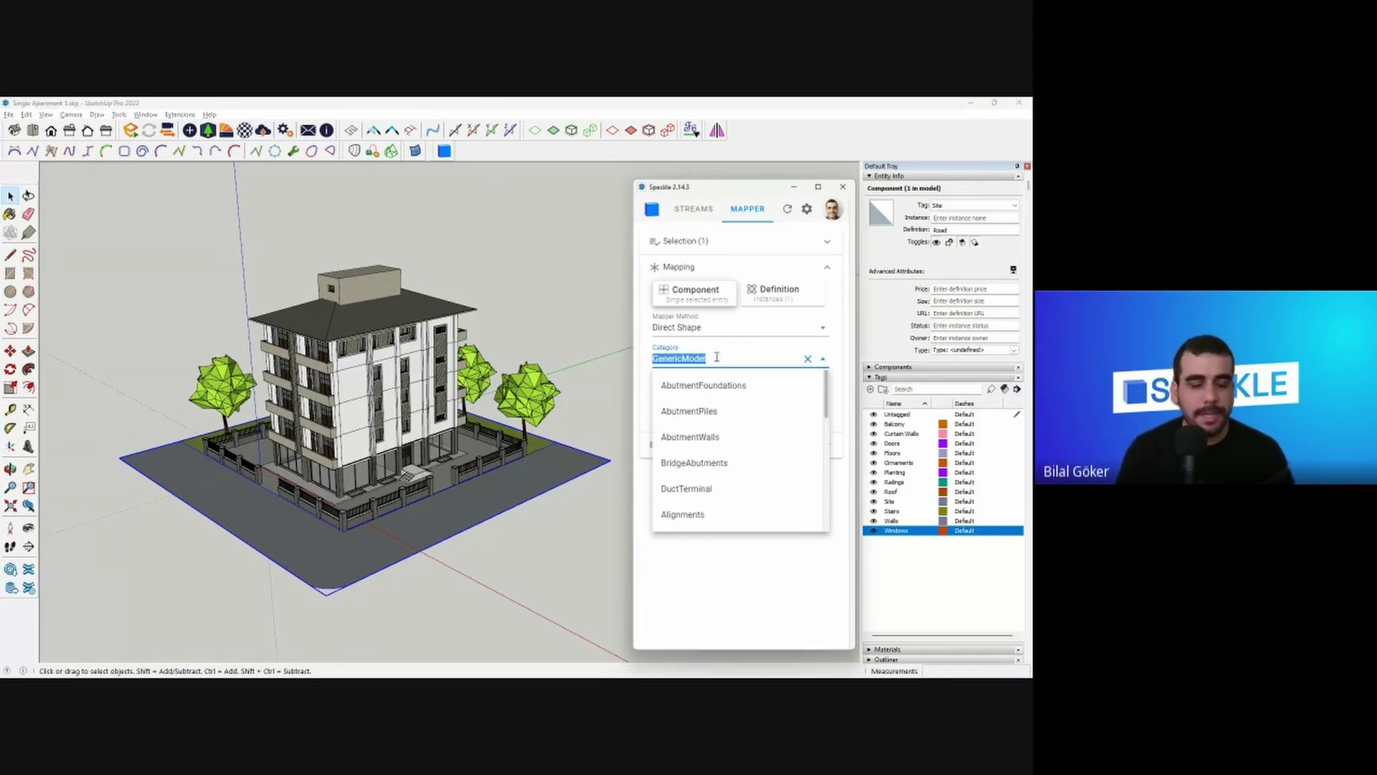
{"action": "type", "text": "roa"}
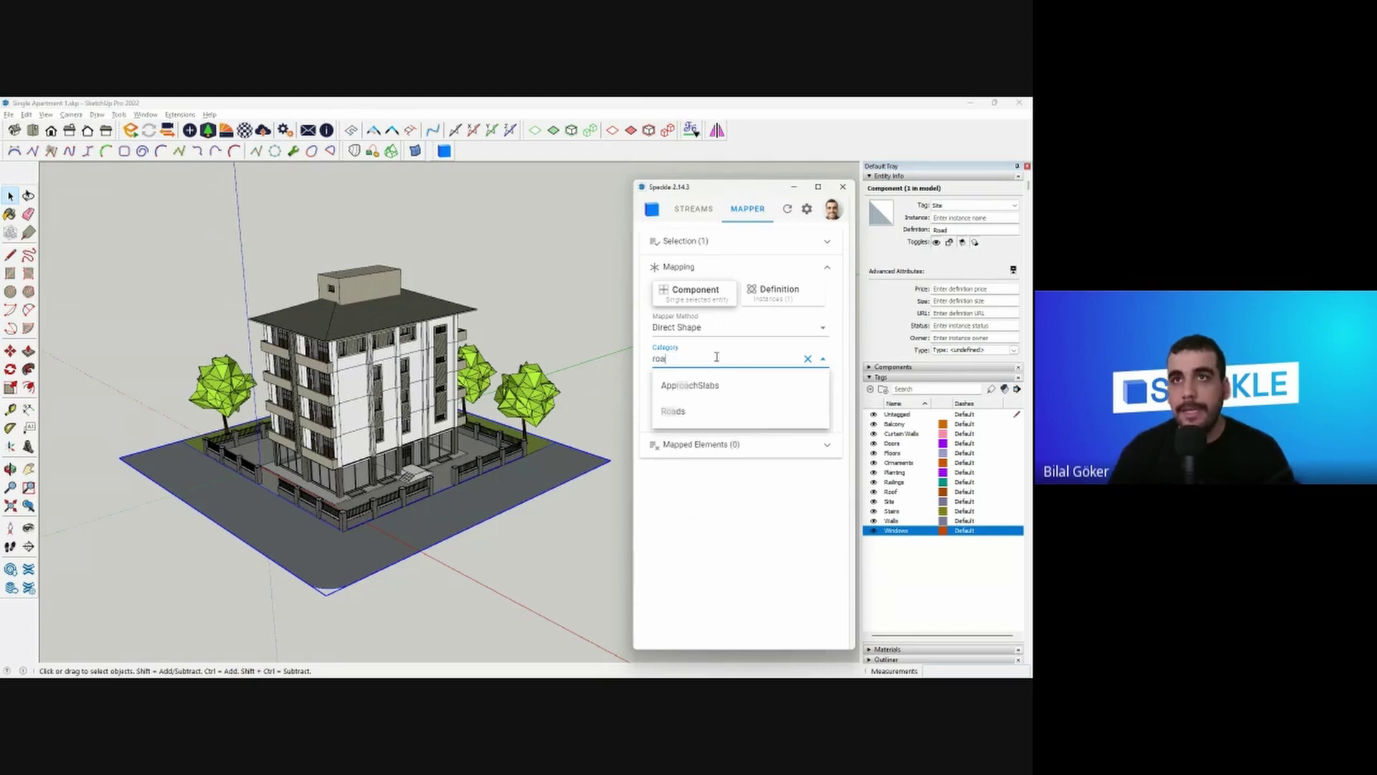
{"action": "left_click", "coordinate": [690, 411]}
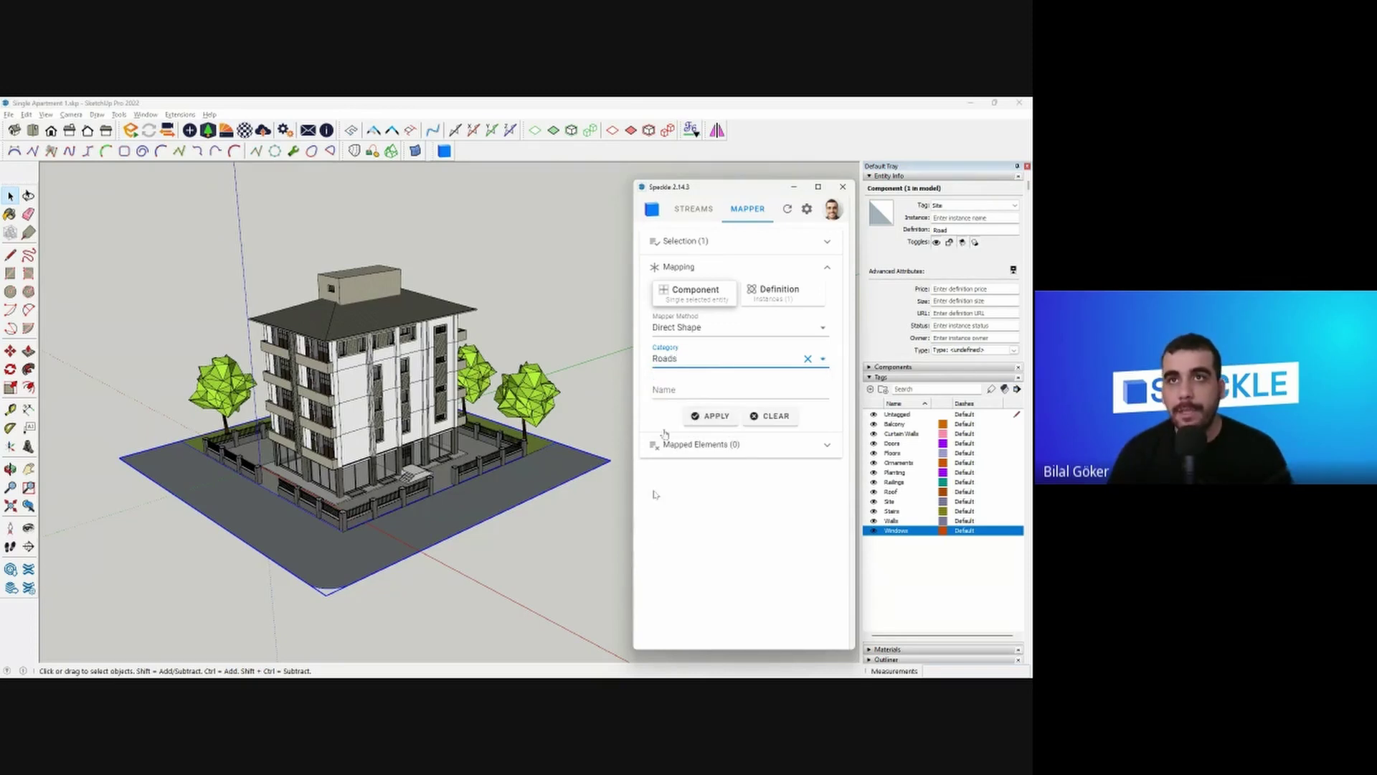
{"action": "left_click", "coordinate": [682, 394]}
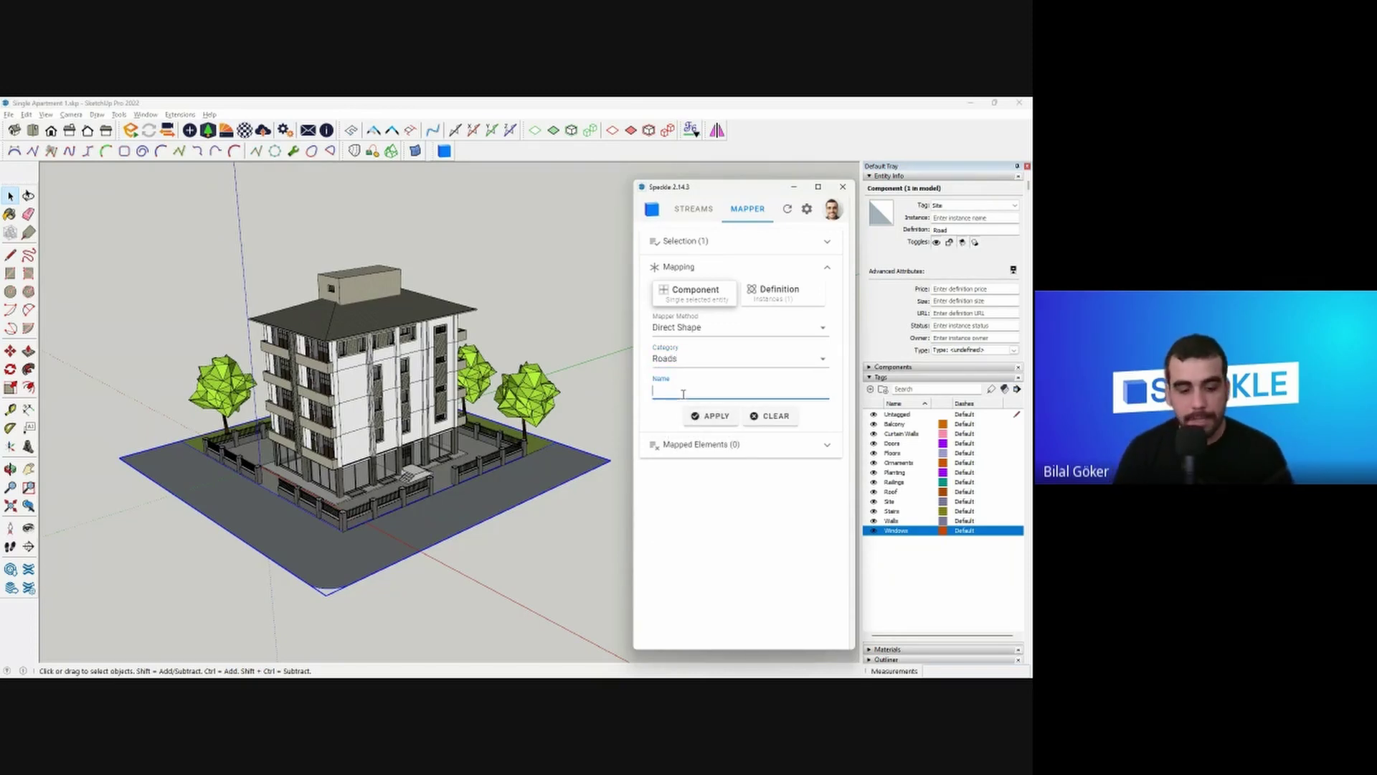
{"action": "type", "text": "Cool Road"}
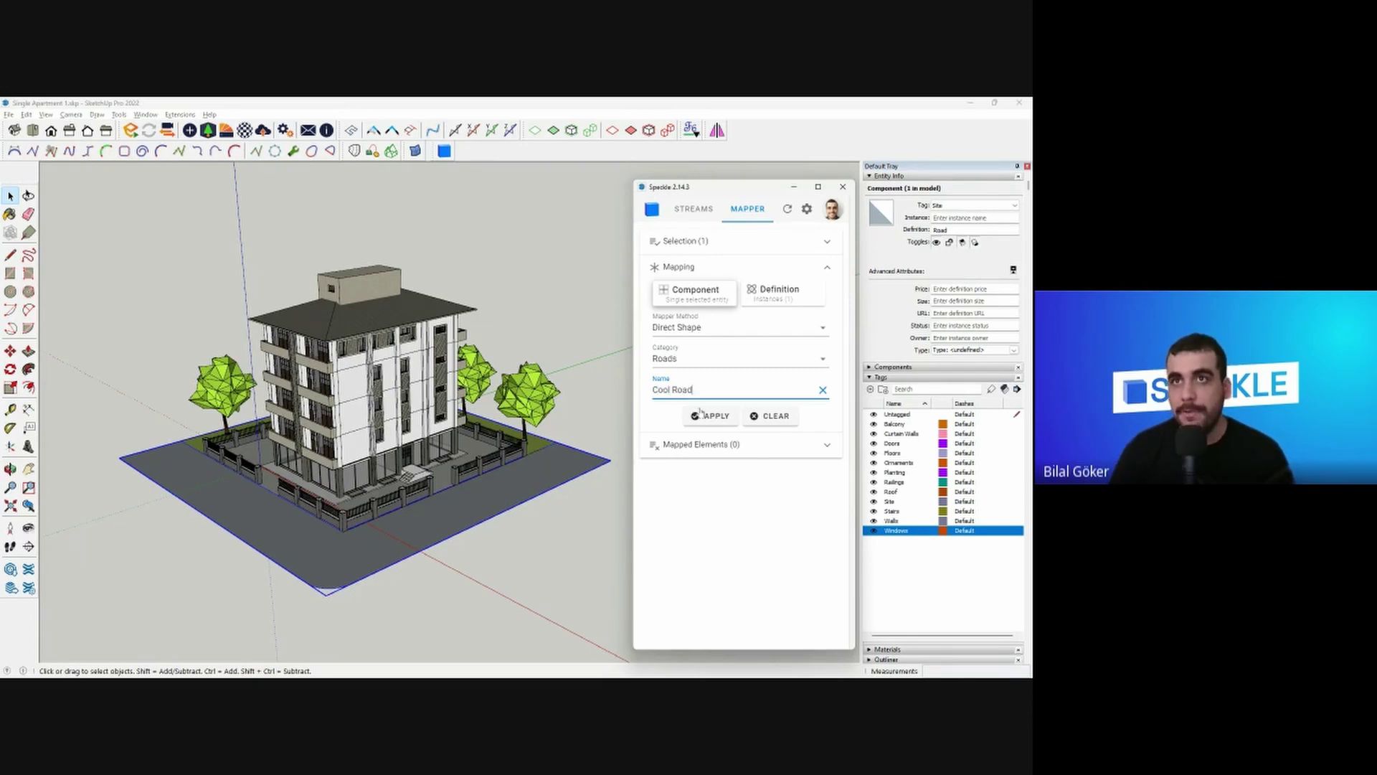
{"action": "left_click", "coordinate": [711, 416]}
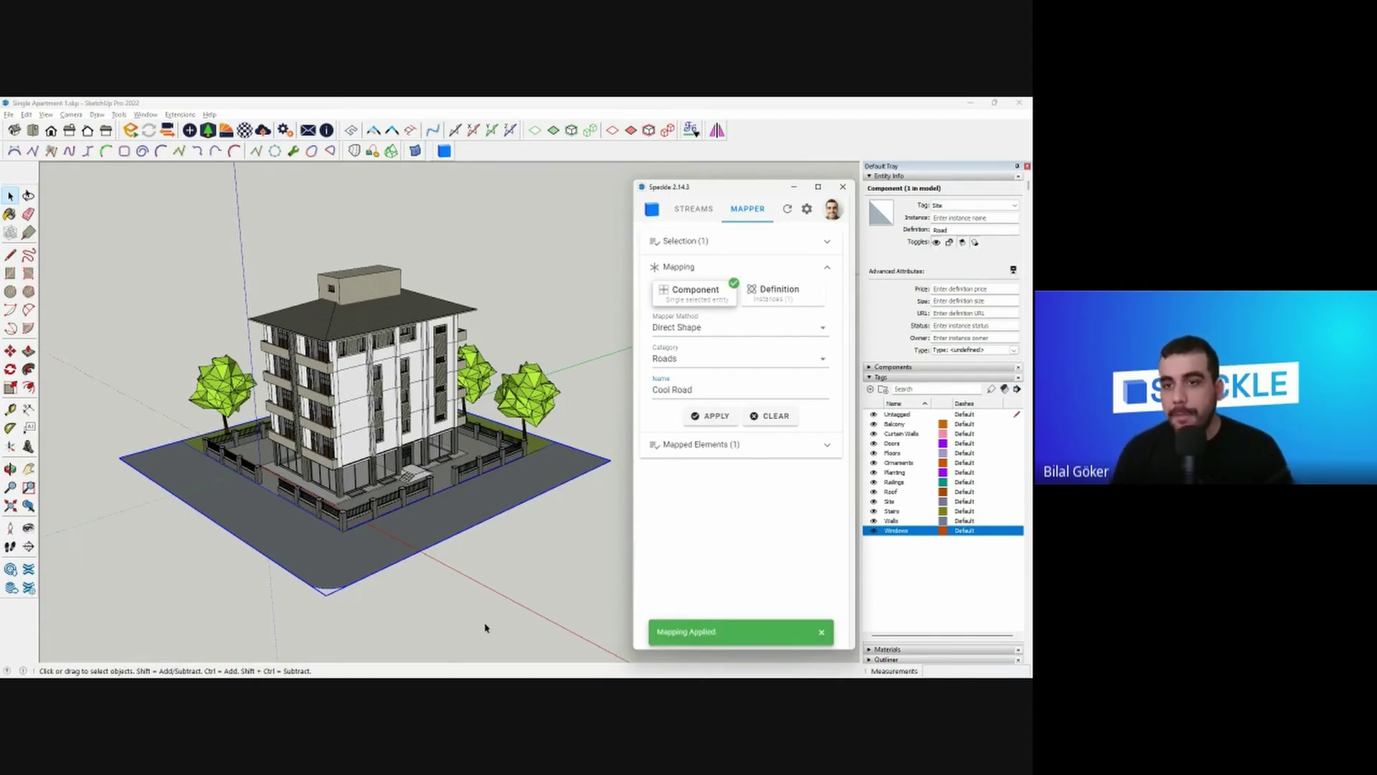
{"action": "left_click", "coordinate": [715, 446]}
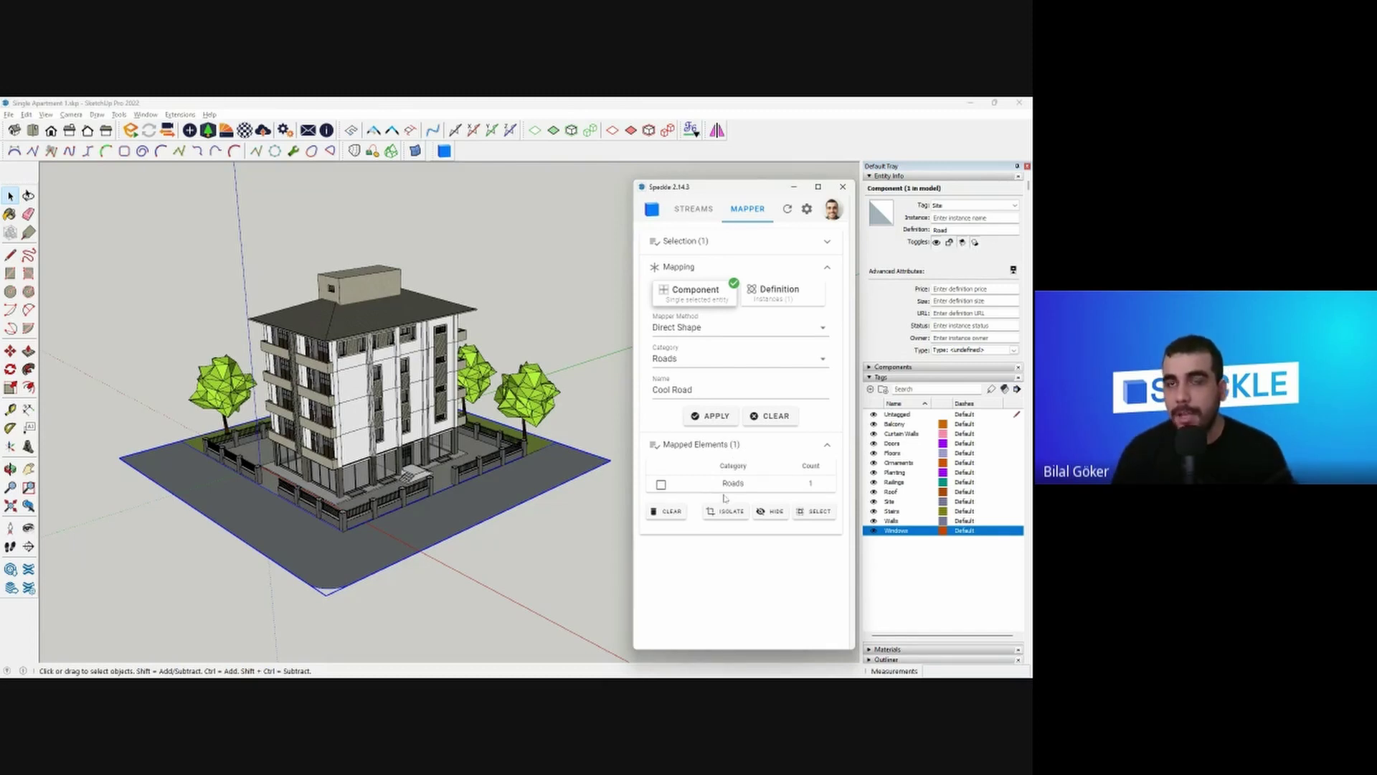
- Map the green ground strip component behind the fence as a Direct Shape in the Topography category
{"action": "left_click", "coordinate": [520, 557]}
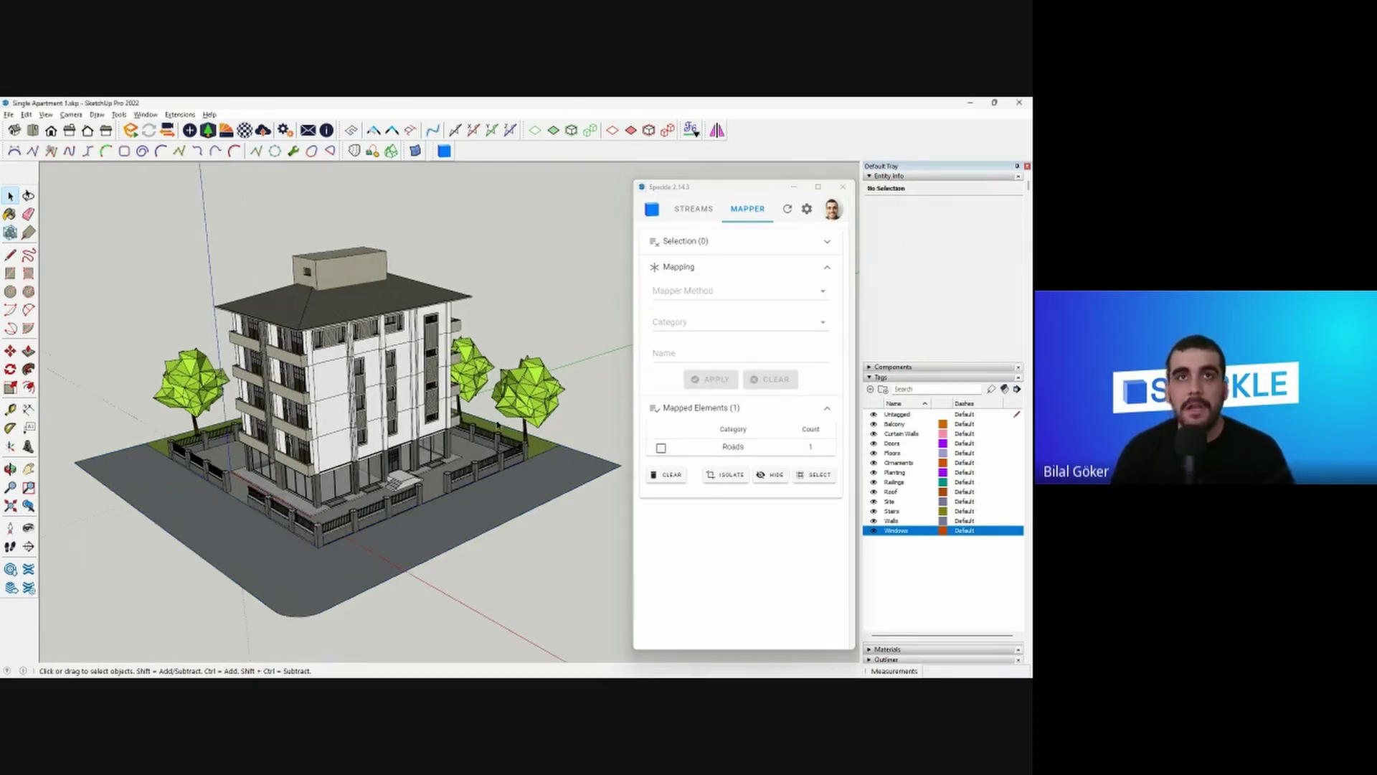
{"action": "scroll", "coordinate": [498, 424], "scroll_direction": "up", "scroll_amount": 5}
{"action": "scroll", "coordinate": [498, 424], "scroll_direction": "up", "scroll_amount": 4}
{"action": "left_click", "coordinate": [497, 424]}
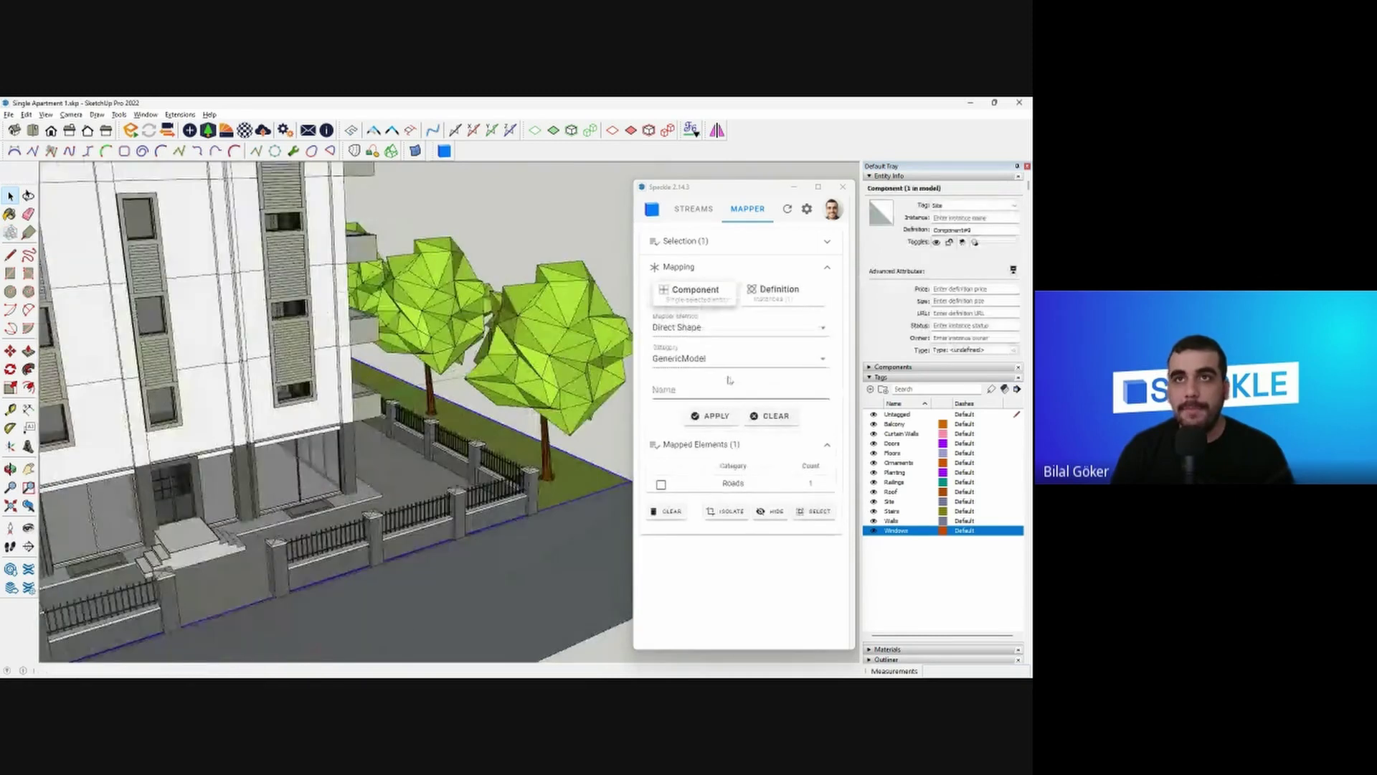
{"action": "left_click", "coordinate": [726, 362]}
{"action": "type", "text": "top"}
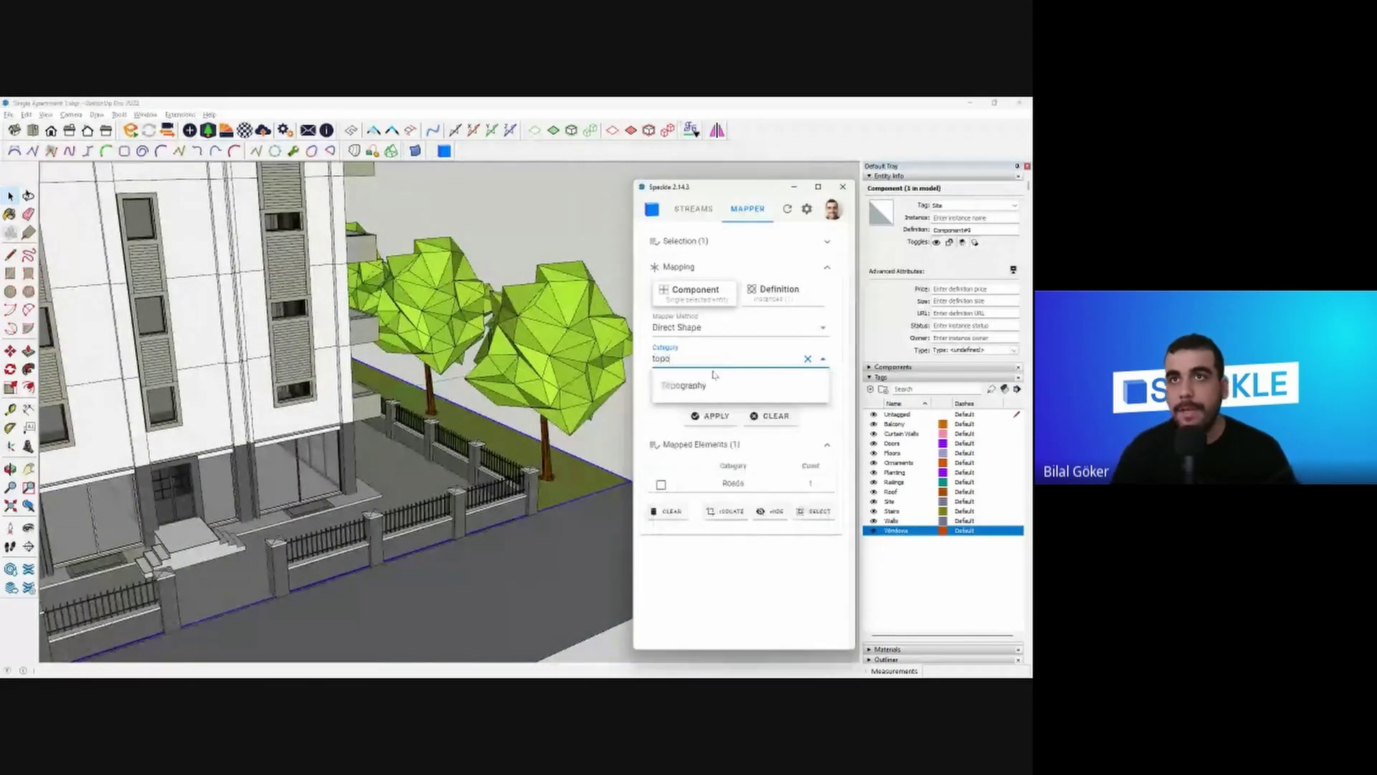
{"action": "type", "text": "o"}
{"action": "left_click", "coordinate": [710, 385]}
{"action": "left_click", "coordinate": [712, 416]}
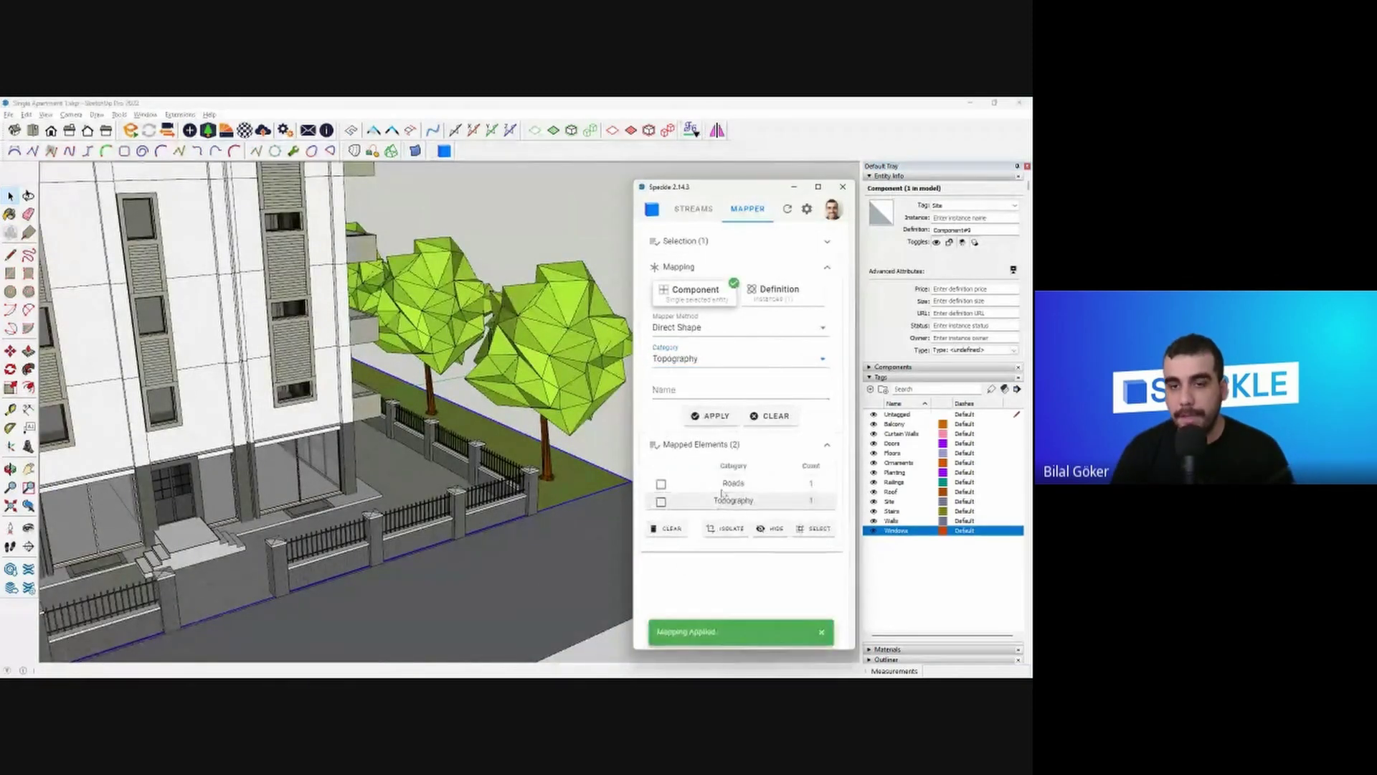
{"action": "left_click", "coordinate": [594, 438]}
- Hide the mapped Roads and Topography elements to check them, and isolate both categories in the model
{"action": "scroll", "coordinate": [594, 438], "scroll_direction": "down", "scroll_amount": 2}
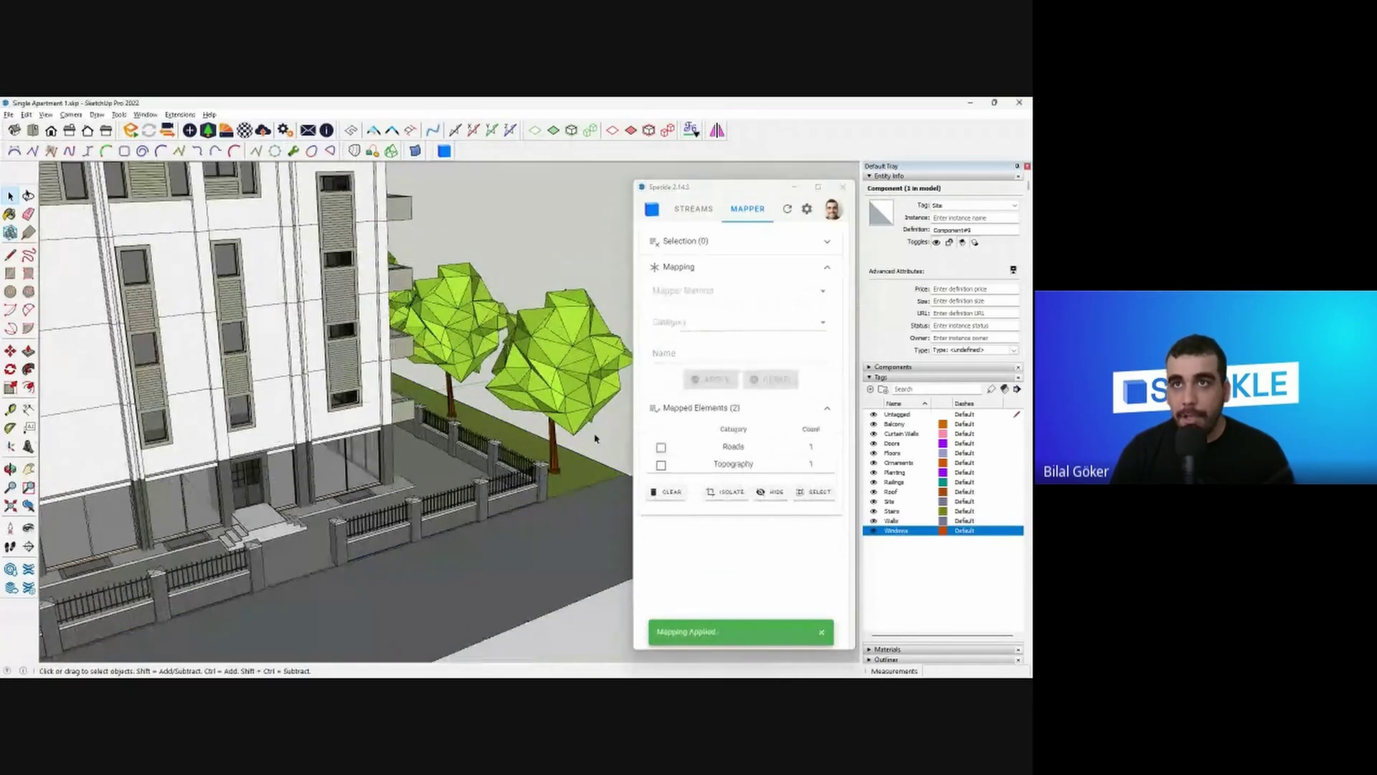
{"action": "scroll", "coordinate": [594, 438], "scroll_direction": "down", "scroll_amount": 2}
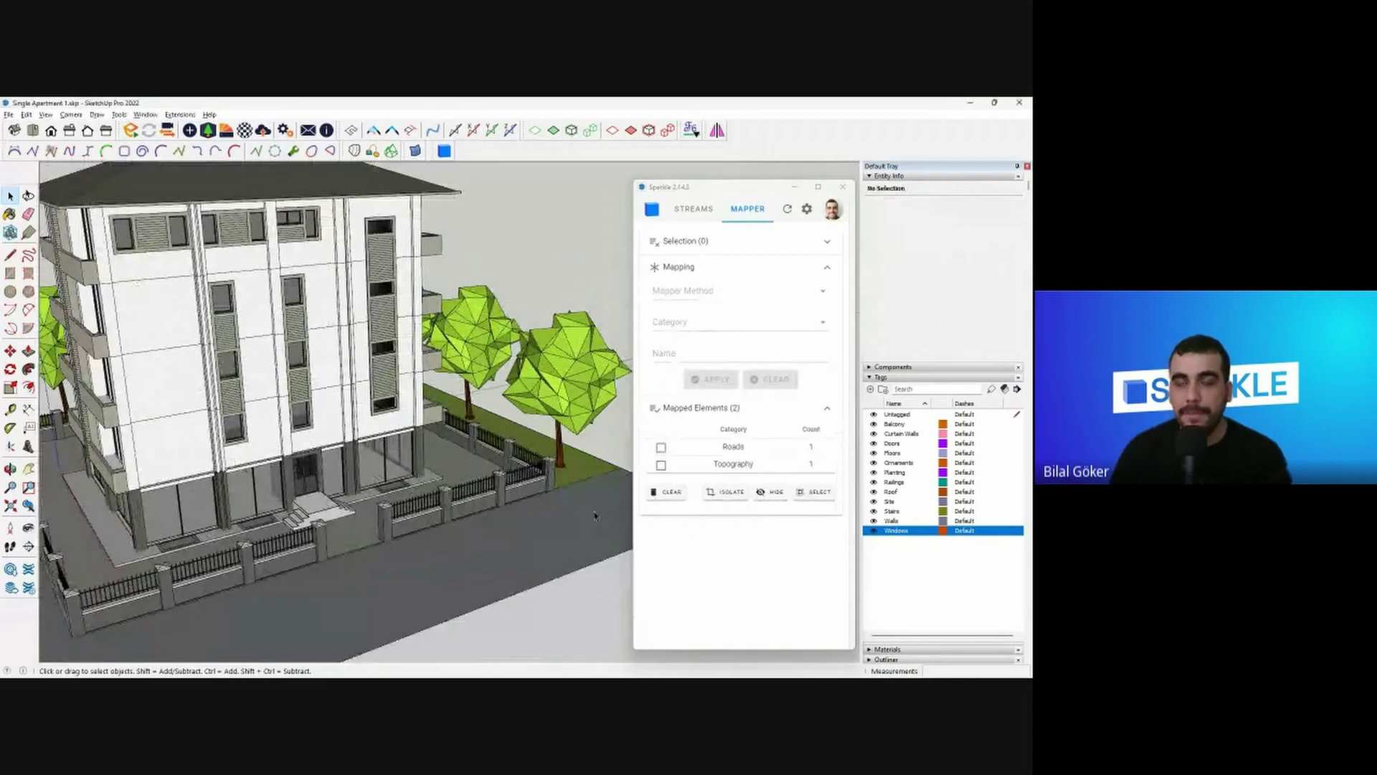
{"action": "left_click", "coordinate": [660, 447]}
{"action": "left_click", "coordinate": [660, 464]}
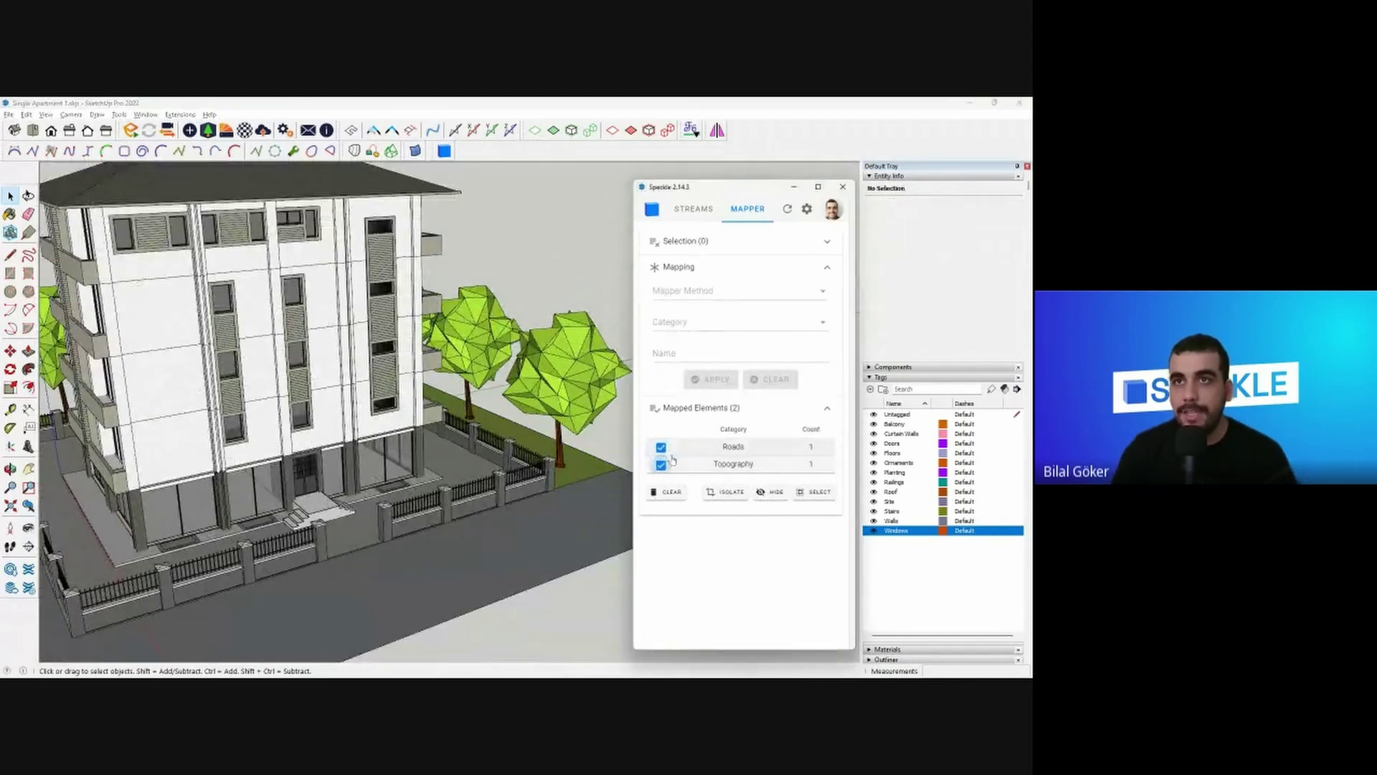
{"action": "scroll", "coordinate": [528, 587], "scroll_direction": "down", "scroll_amount": 3}
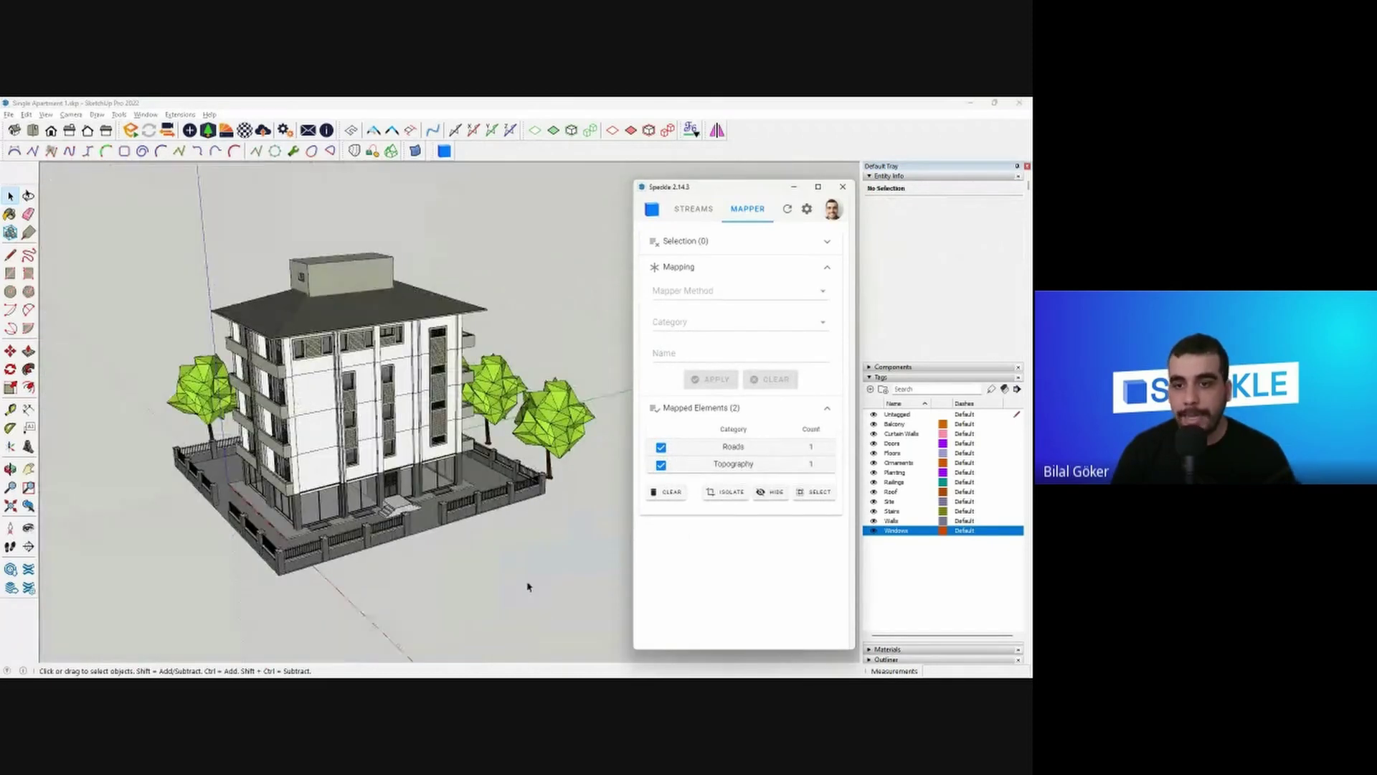
{"action": "mouse_move", "coordinate": [463, 579]}
{"action": "middle_mouse_down"}
{"action": "mouse_move", "coordinate": [513, 523]}
{"action": "mouse_move", "coordinate": [509, 462]}
{"action": "middle_mouse_up"}
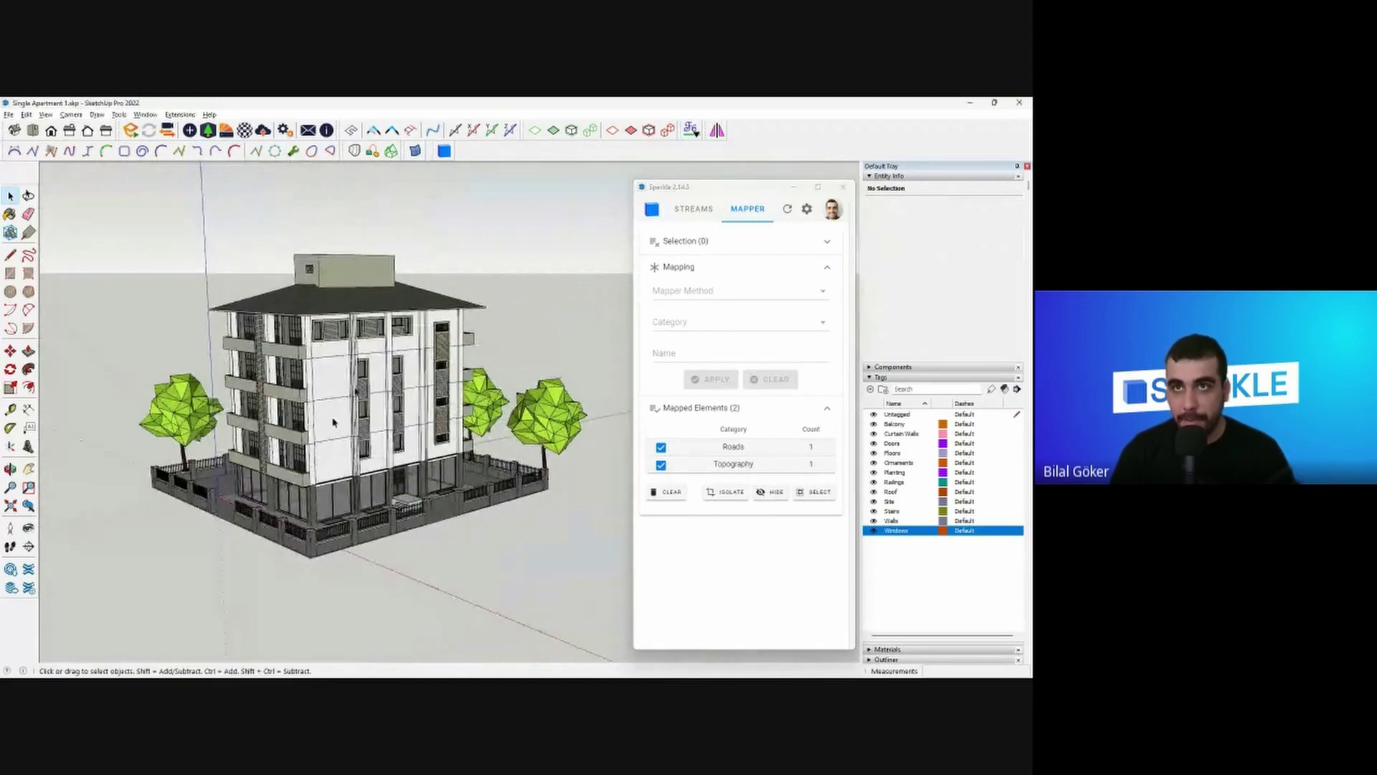
{"action": "left_click", "coordinate": [725, 492]}
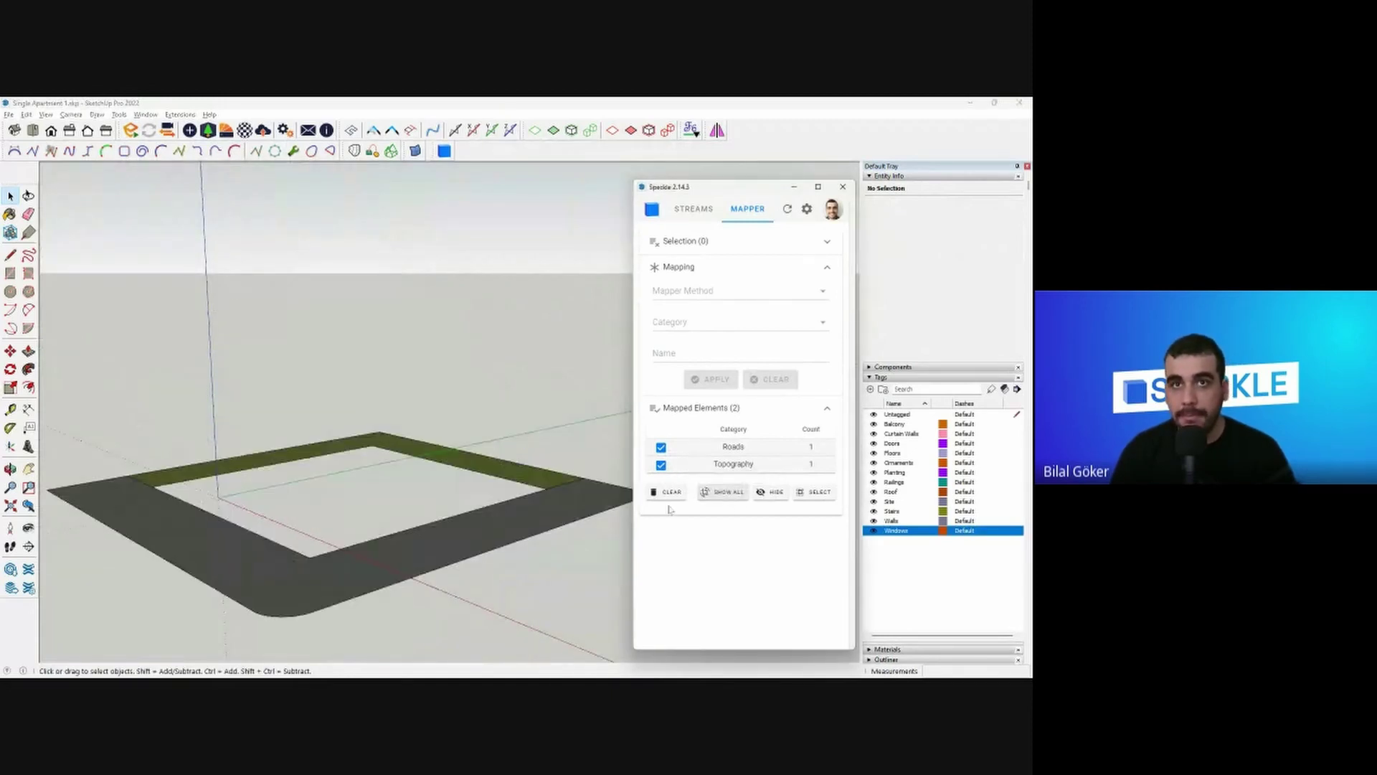
{"action": "middle_click_drag", "start_coordinate": [541, 490], "coordinate": [531, 584]}
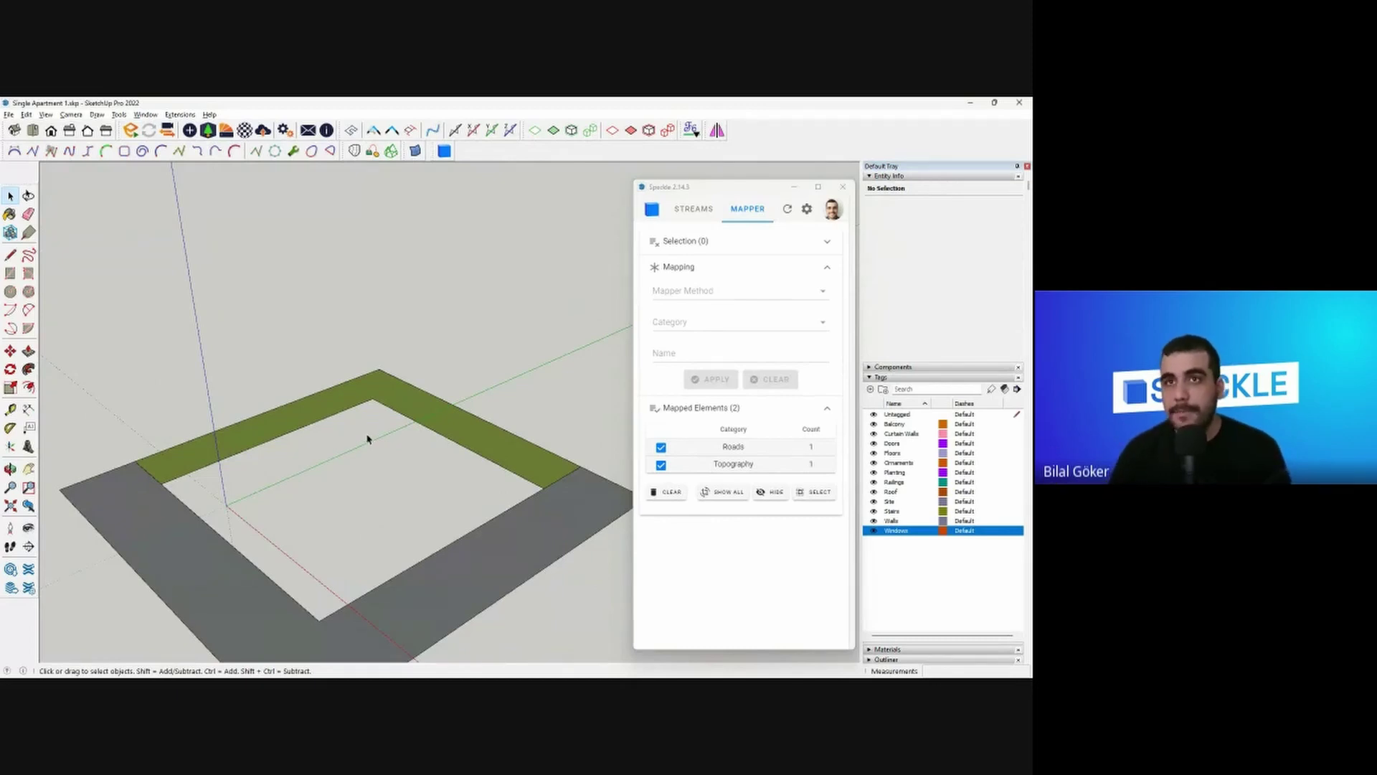
- Select the mapped Roads and Topography elements, show the whole model again, and check the road component's mapping
{"action": "left_click", "coordinate": [817, 491]}
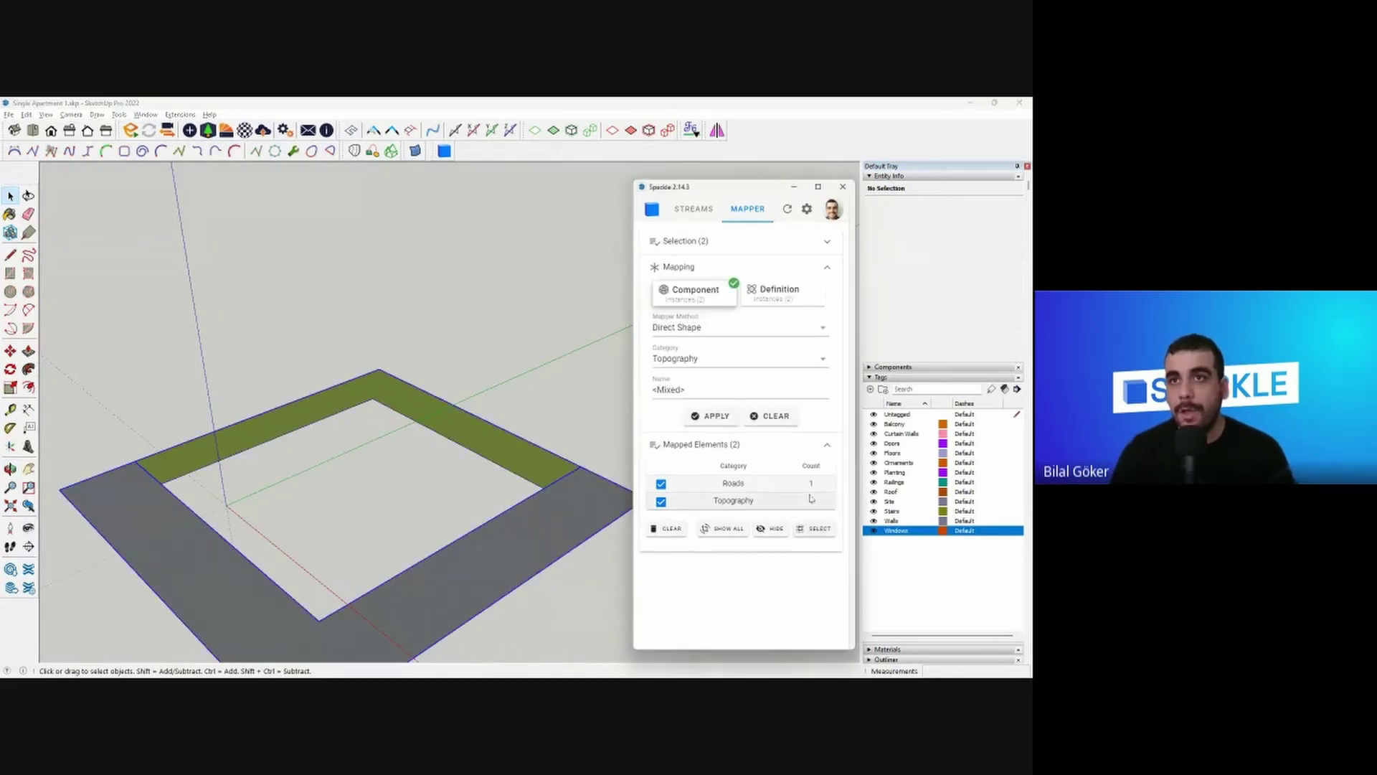
{"action": "left_click", "coordinate": [723, 531]}
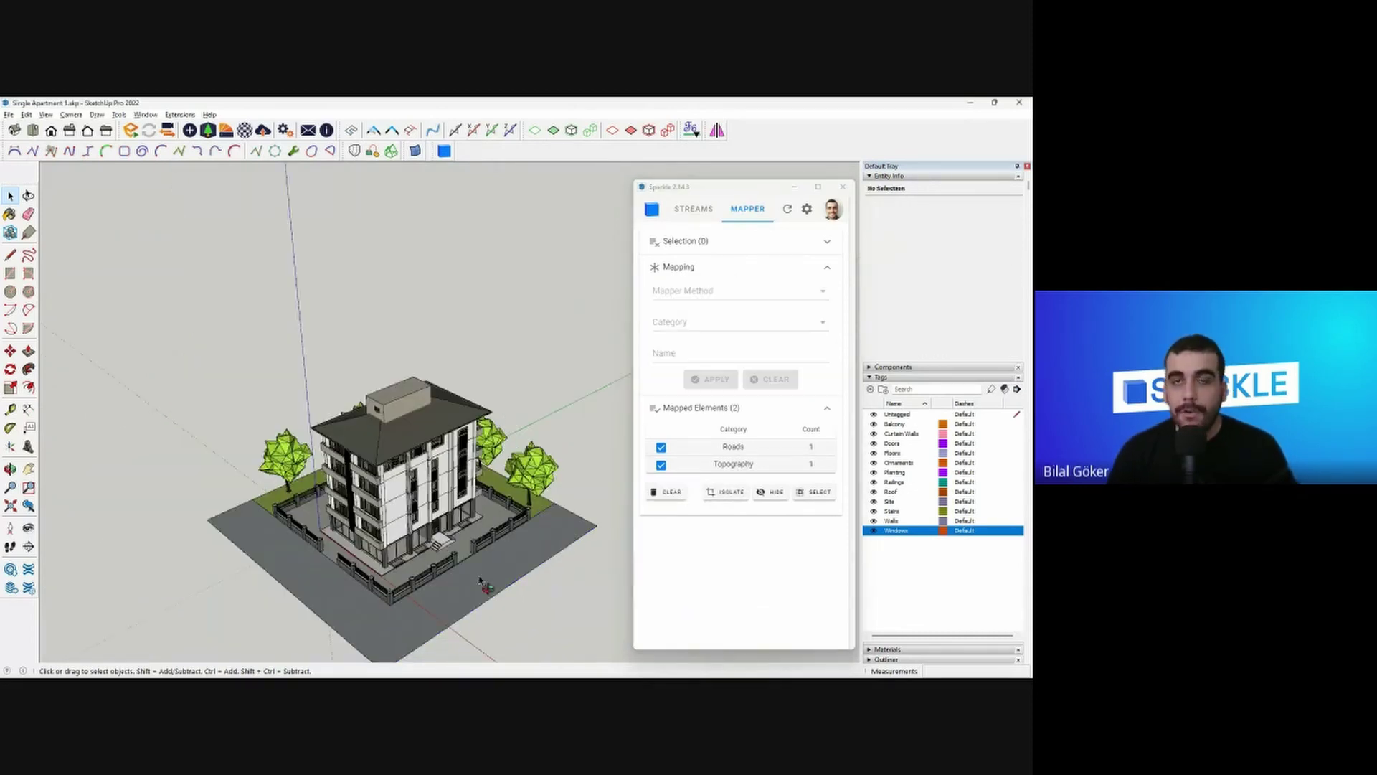
{"action": "middle_click_drag", "start_coordinate": [482, 583], "coordinate": [556, 563]}
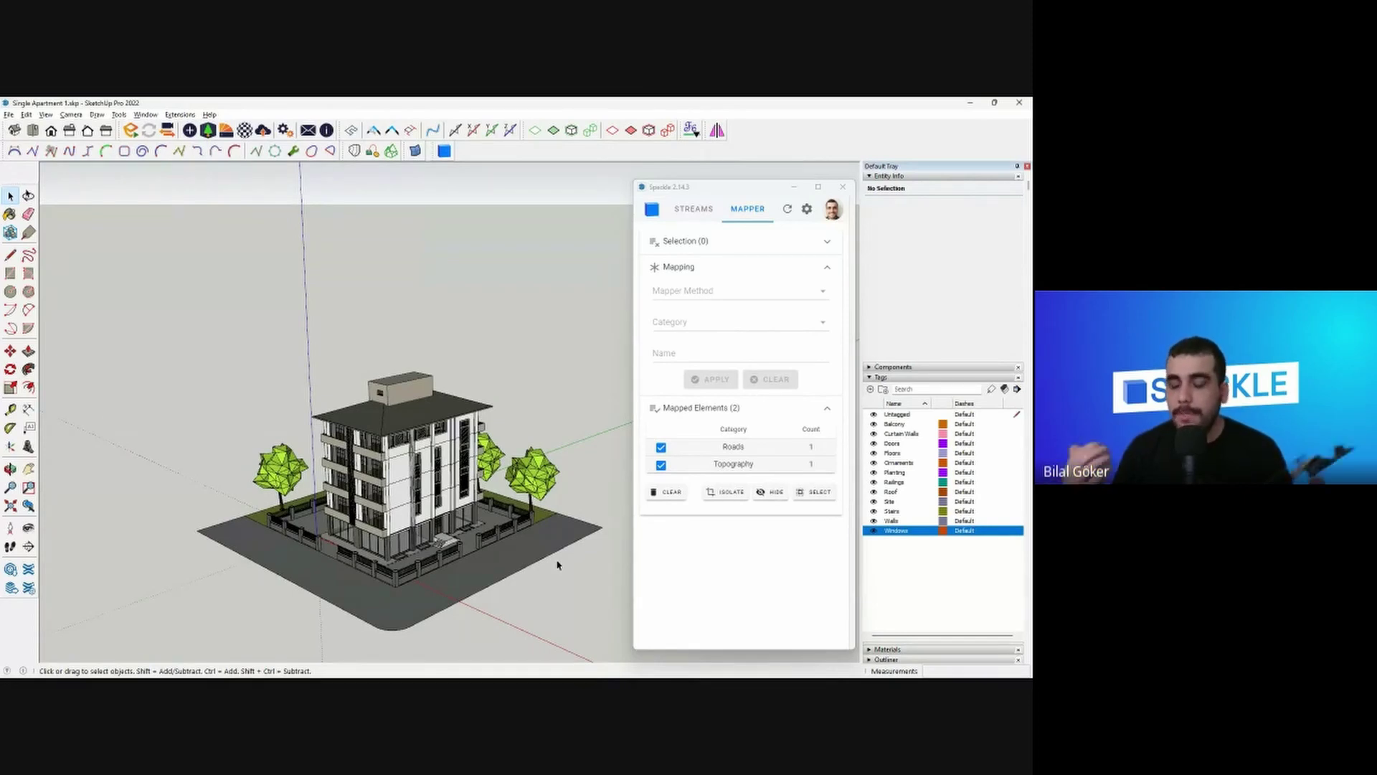
{"action": "scroll", "coordinate": [601, 492], "scroll_direction": "up", "scroll_amount": 2}
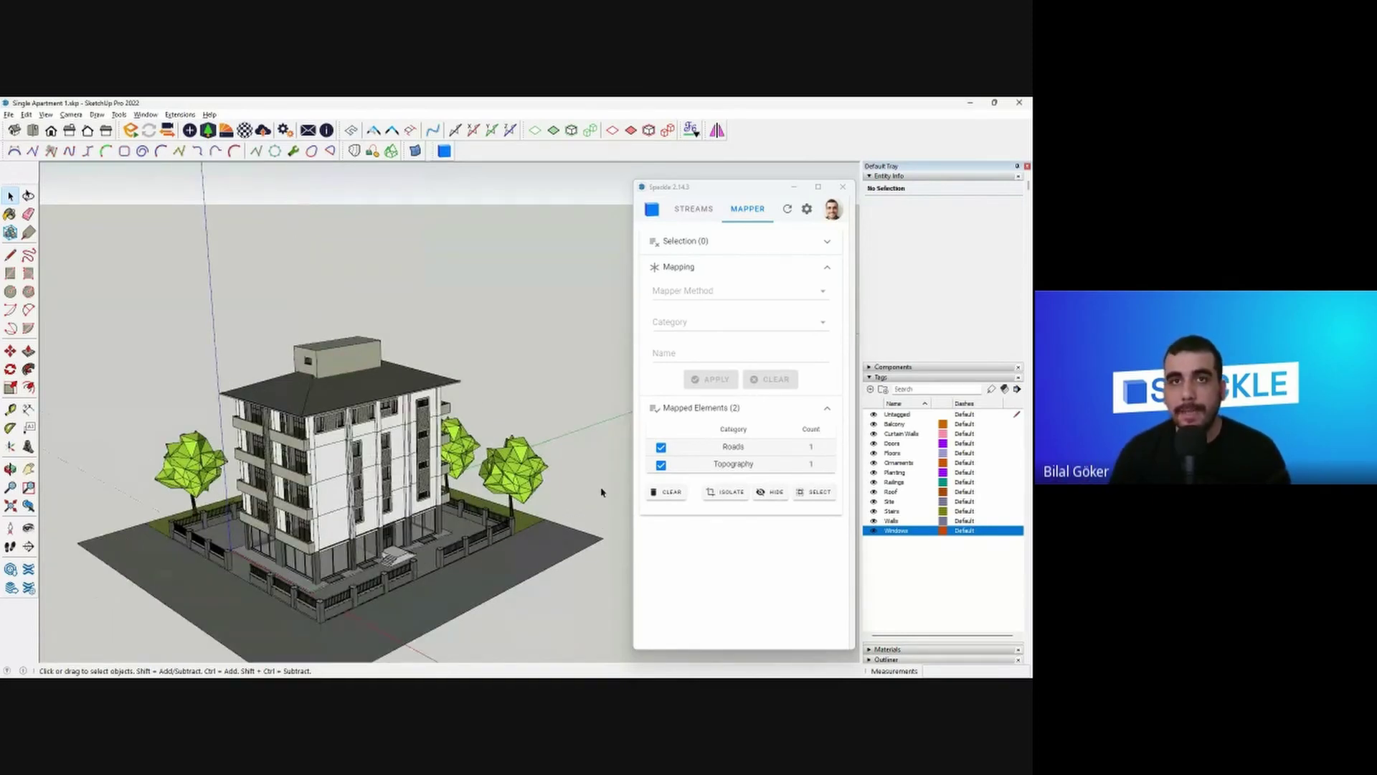
{"action": "scroll", "coordinate": [601, 493], "scroll_direction": "up", "scroll_amount": 3}
{"action": "left_click", "coordinate": [482, 524]}
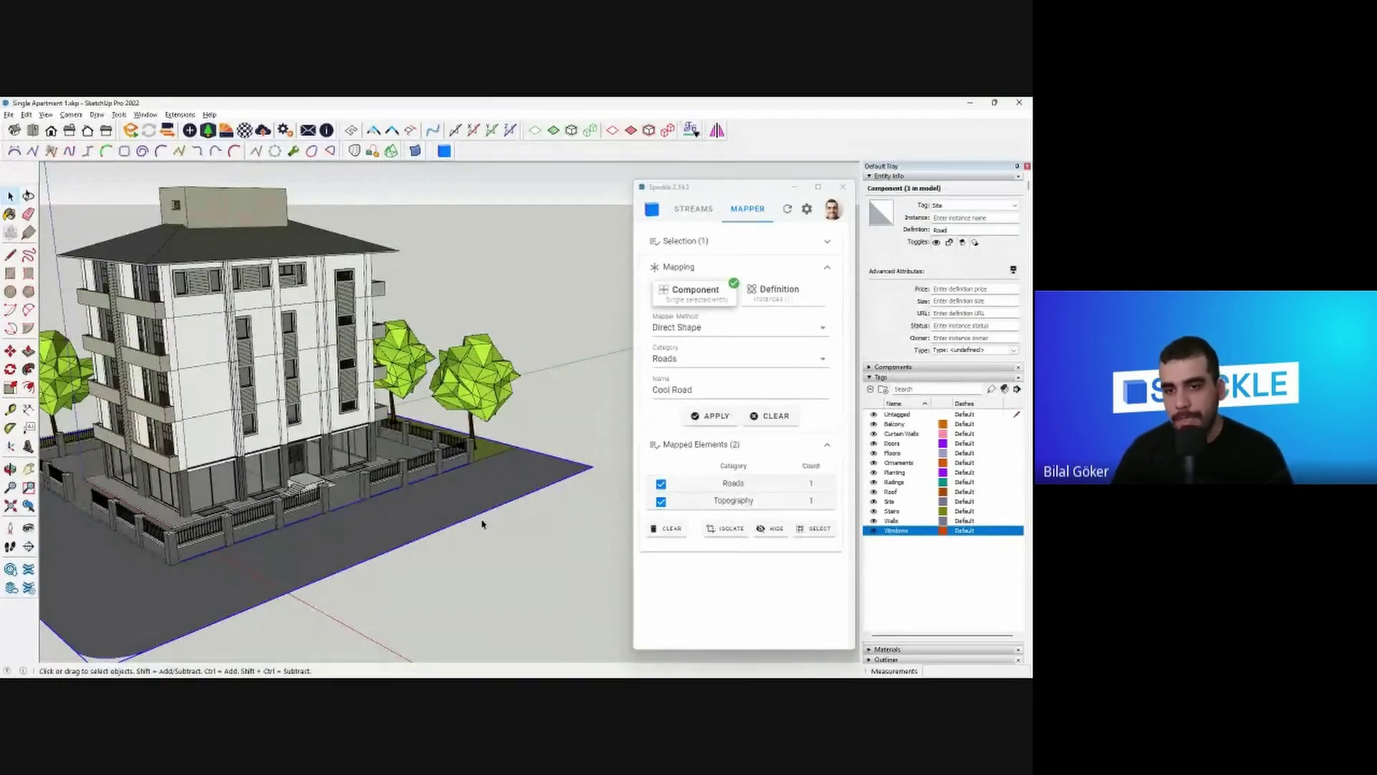
{"action": "left_click", "coordinate": [482, 525]}
- Map a single facade window component as a Direct Shape in the Windows category
{"action": "scroll", "coordinate": [287, 351], "scroll_direction": "up", "scroll_amount": 8}
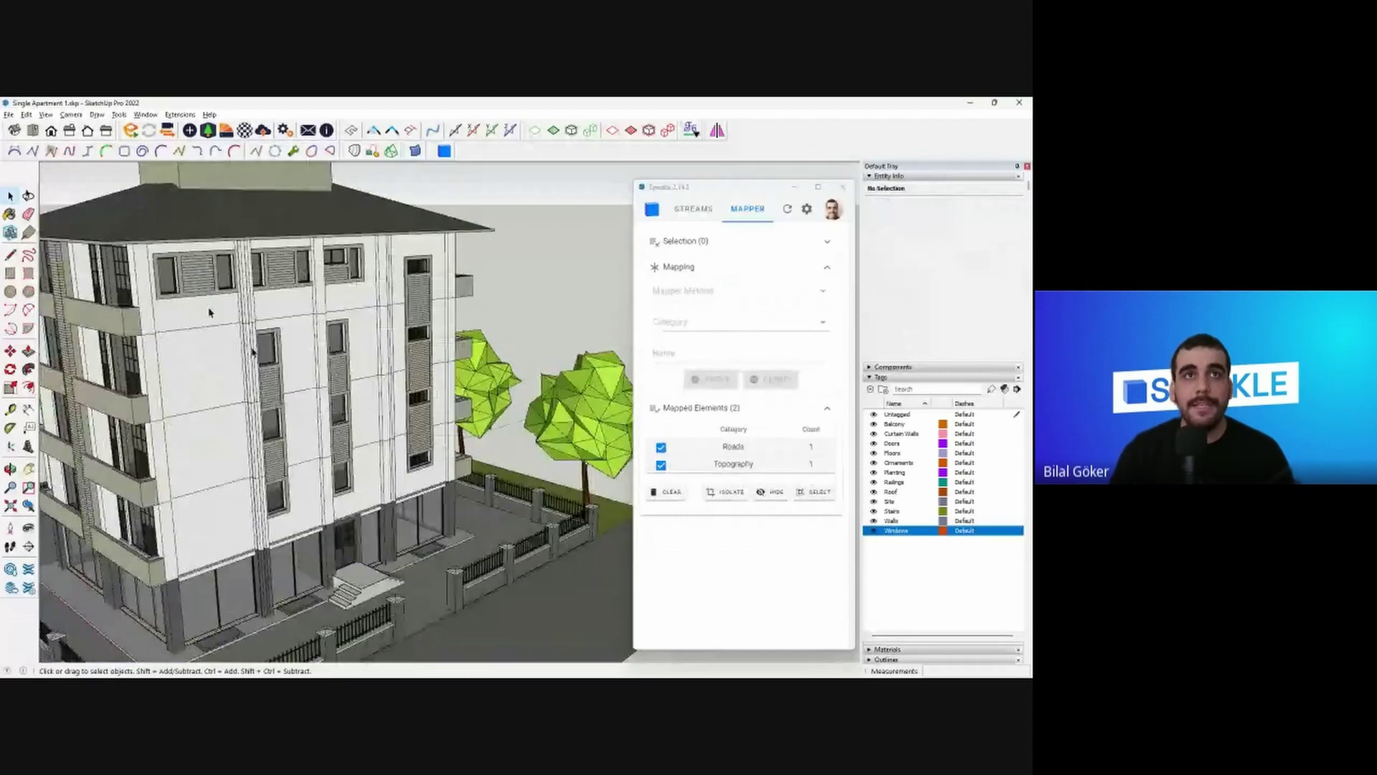
{"action": "middle_click_drag", "start_coordinate": [286, 353], "coordinate": [329, 304]}
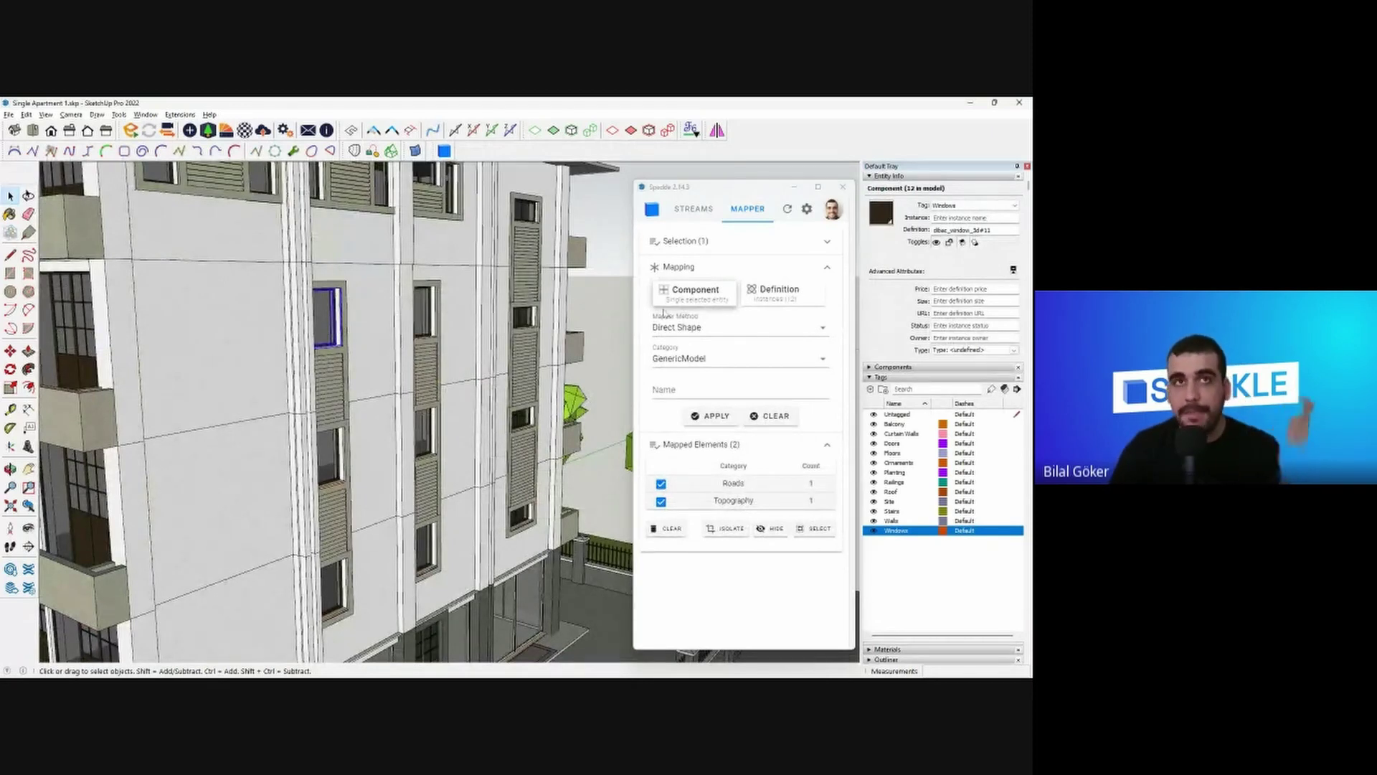
{"action": "middle_click_drag", "start_coordinate": [328, 304], "coordinate": [360, 326]}
{"action": "left_click", "coordinate": [721, 358]}
{"action": "type", "text": "windows"}
{"action": "left_click", "coordinate": [704, 390]}
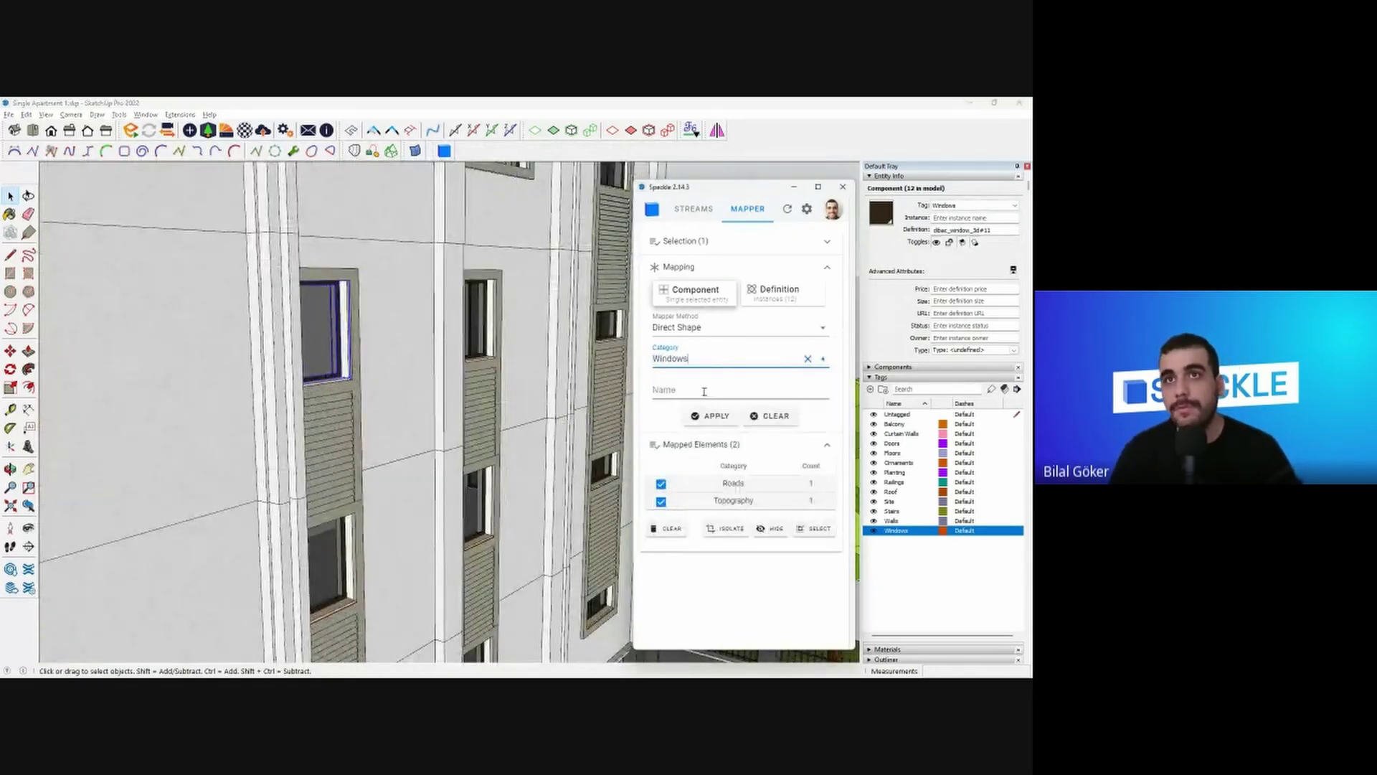
{"action": "left_click", "coordinate": [711, 415]}
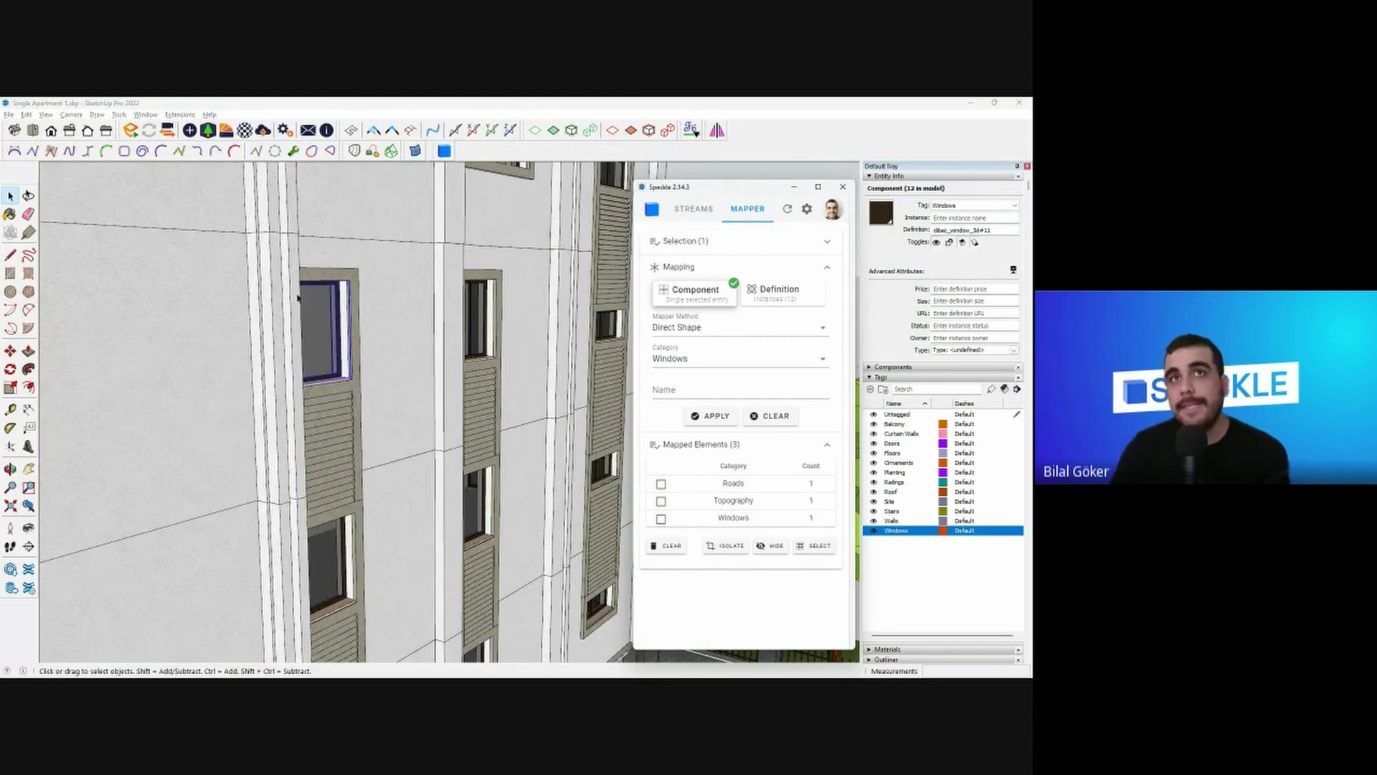
- Check the neighbouring window's mapping and clear the mapping of the first window component
{"action": "left_click", "coordinate": [481, 319]}
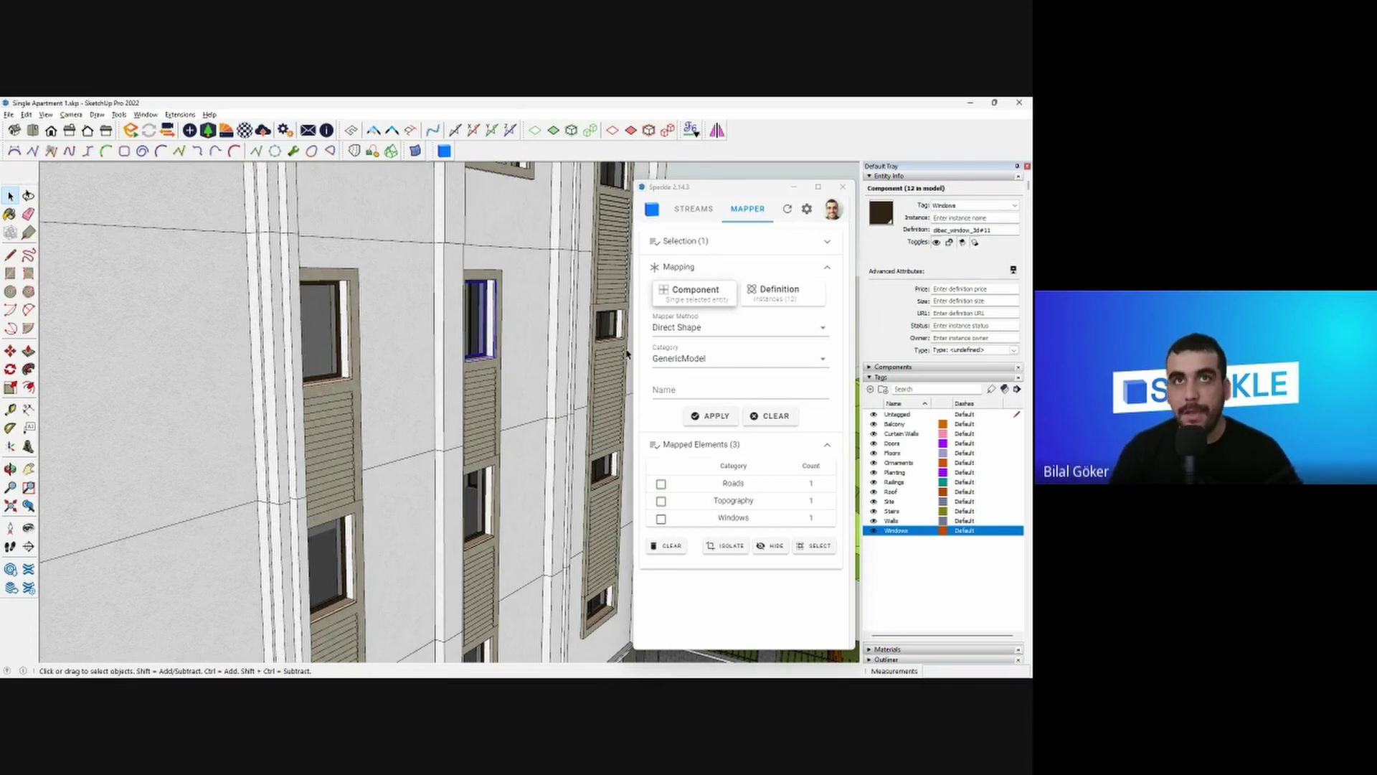
{"action": "left_click", "coordinate": [322, 351]}
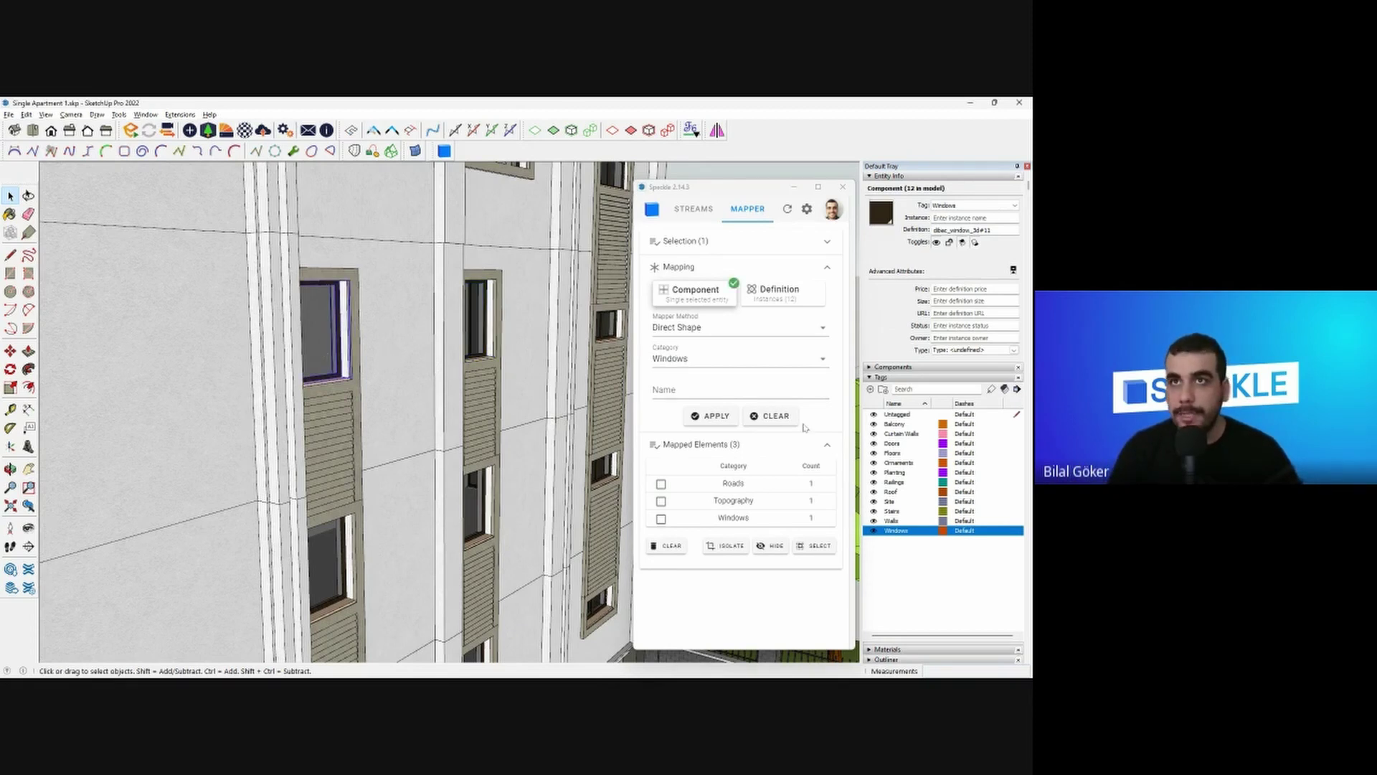
{"action": "left_click", "coordinate": [771, 416]}
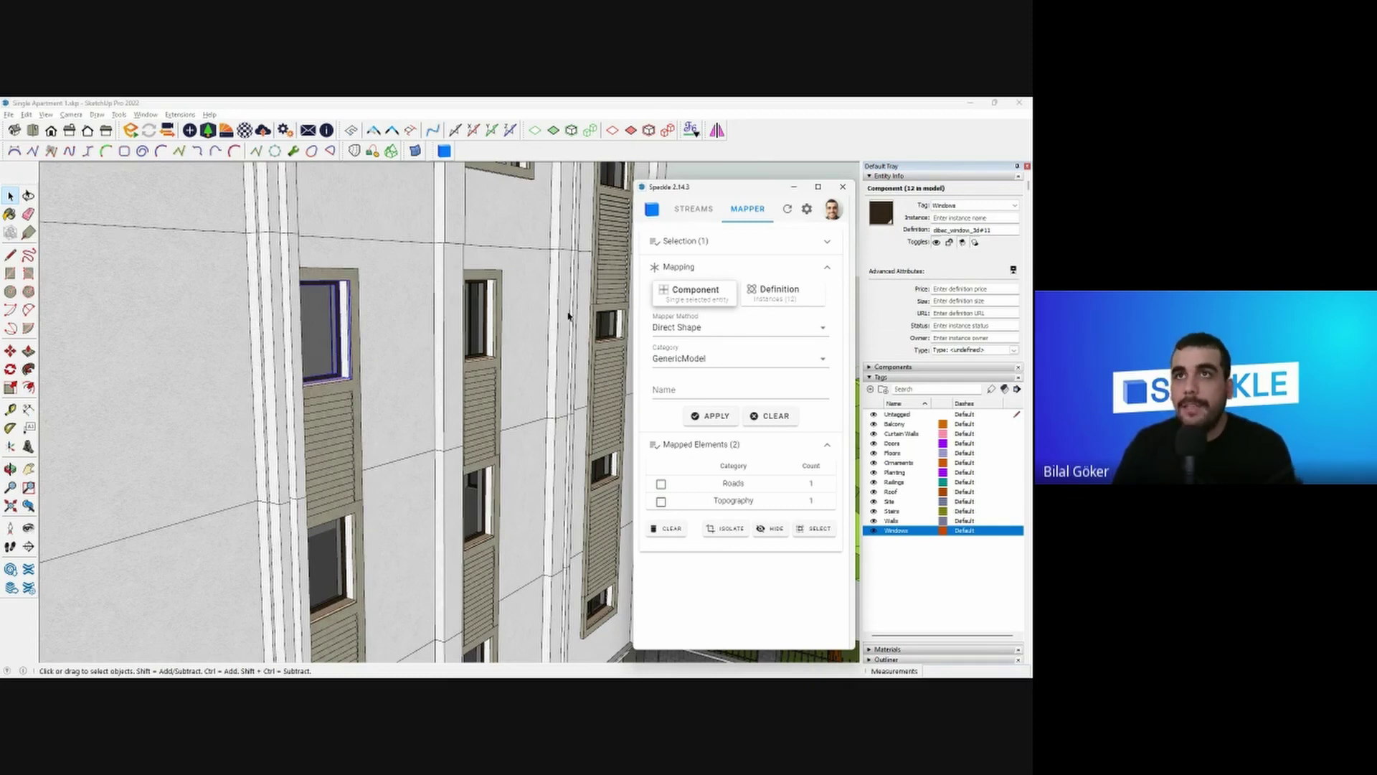
- Map the window's definition, covering all its instances, as a Direct Shape in the Windows category with the name dibac_window_3d#11
{"action": "left_click", "coordinate": [780, 291]}
{"action": "left_click", "coordinate": [722, 359]}
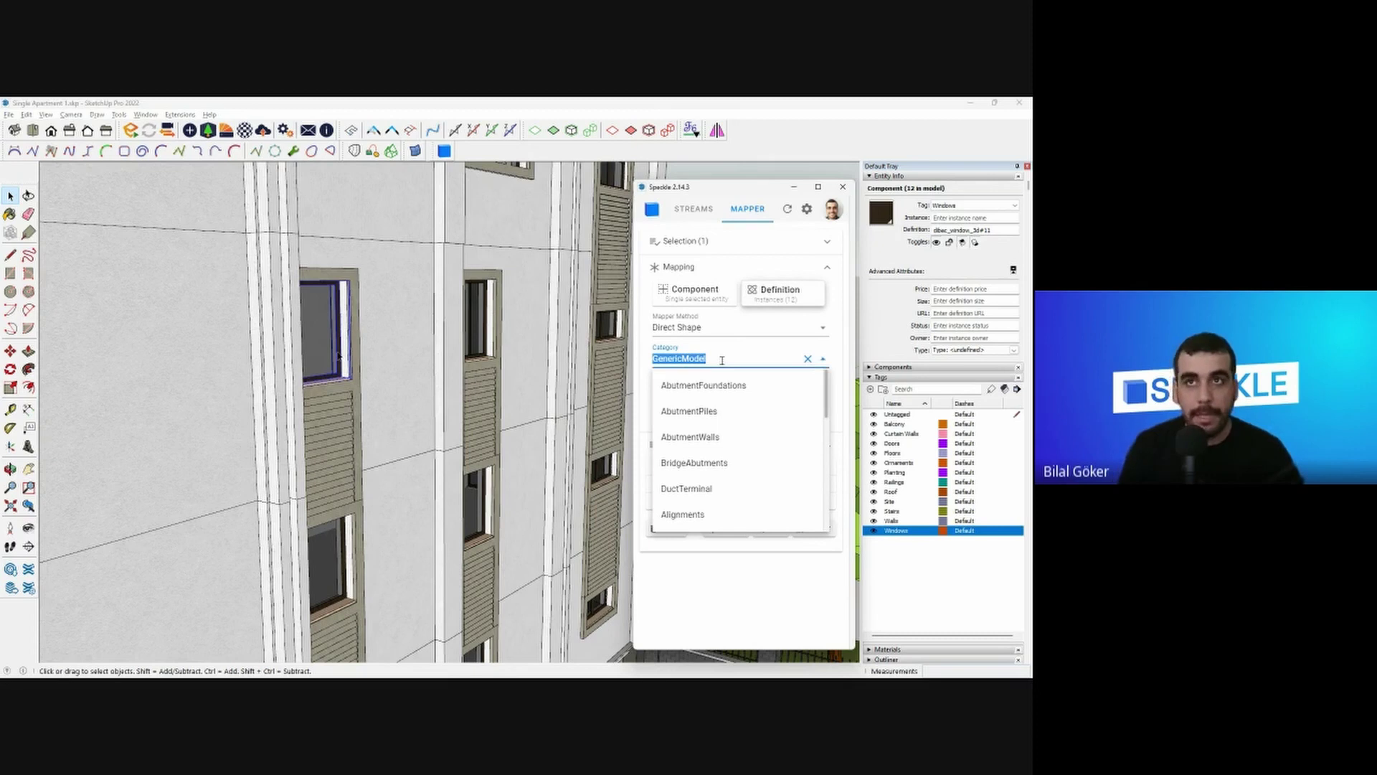
{"action": "type", "text": "window"}
{"action": "left_click", "coordinate": [697, 388]}
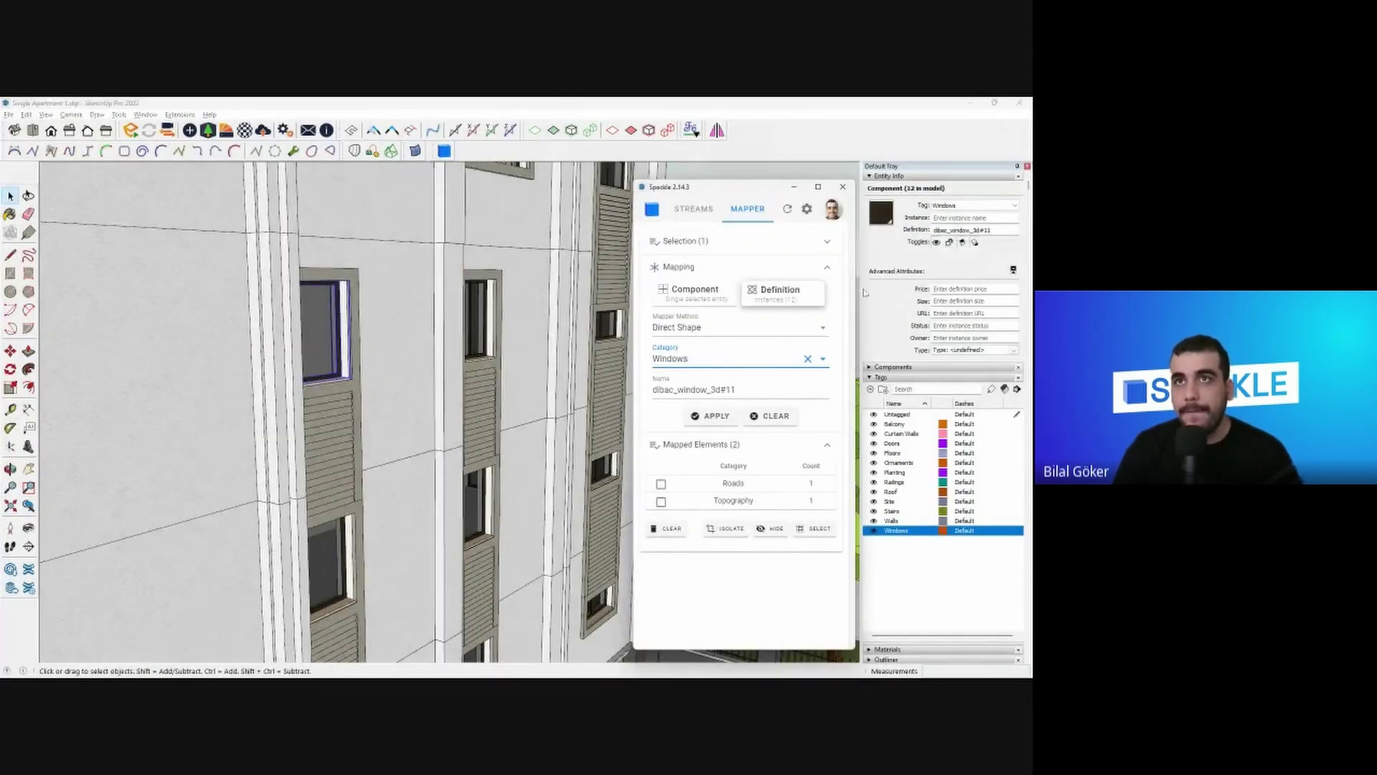
{"action": "left_click", "coordinate": [710, 416]}
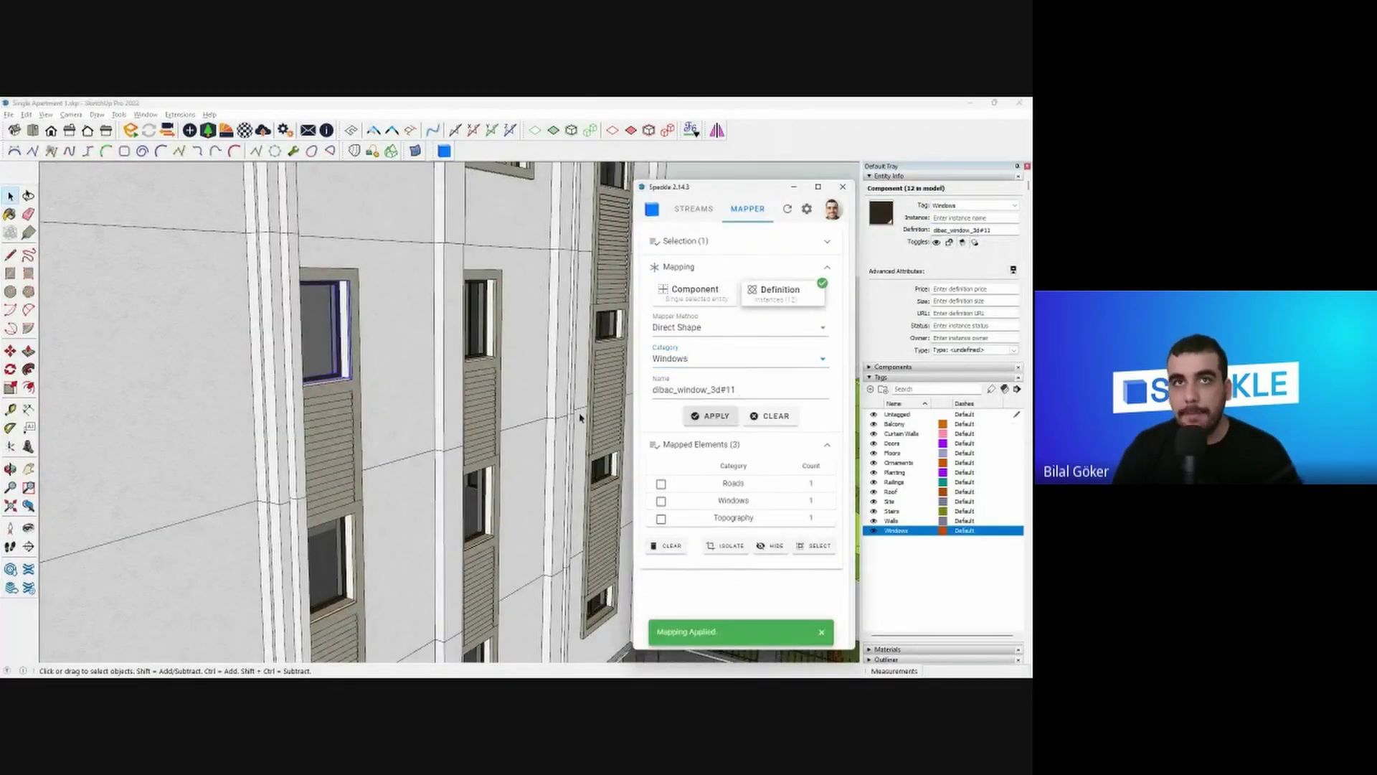
- Select other instances of the facade window one by one to check their definition mapping
{"action": "left_click", "coordinate": [325, 579]}
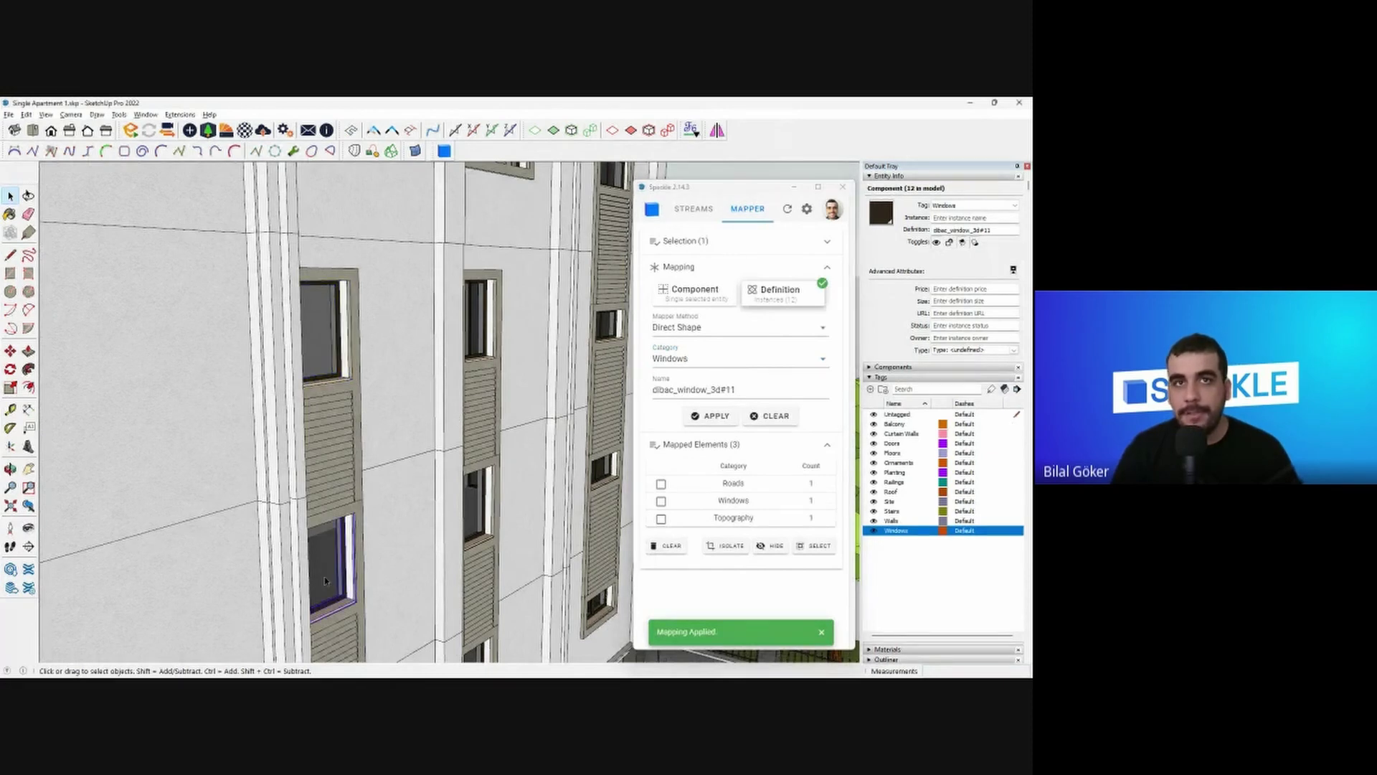
{"action": "left_click", "coordinate": [482, 337]}
{"action": "left_click", "coordinate": [482, 504]}
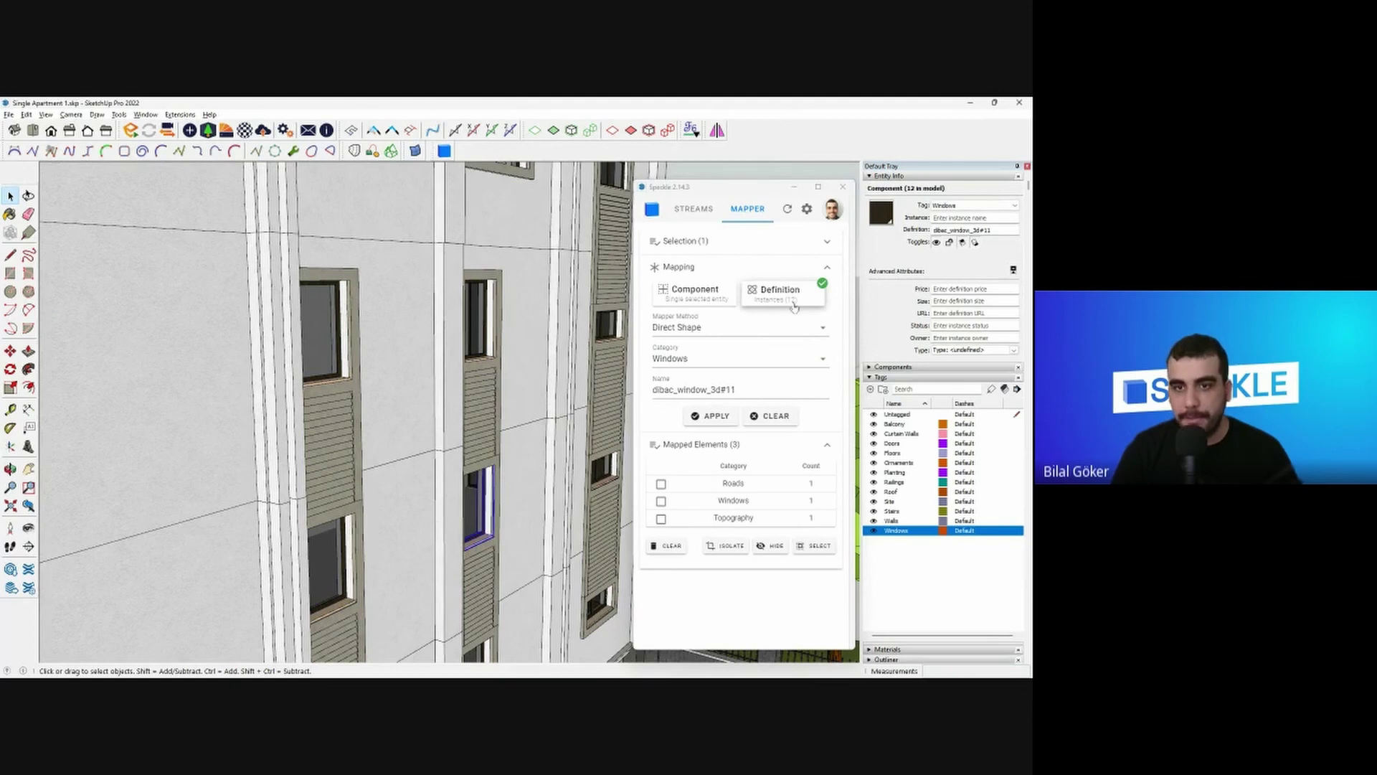
- Map the definition of the balcony's Double Door component as a Direct Shape in the Doors category, and clear the selection
{"action": "scroll", "coordinate": [405, 500], "scroll_direction": "down", "scroll_amount": 3}
{"action": "scroll", "coordinate": [400, 467], "scroll_direction": "down", "scroll_amount": 2}
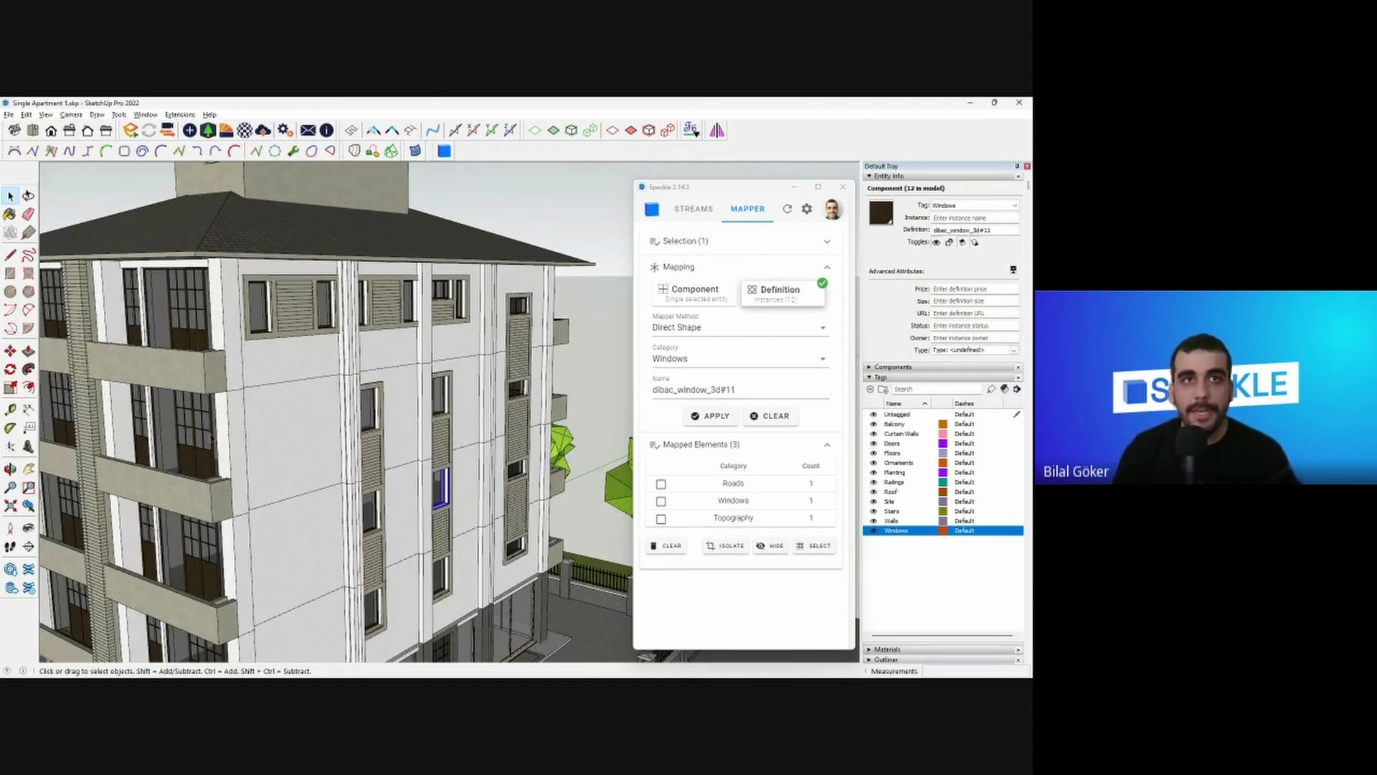
{"action": "left_click", "coordinate": [183, 449]}
{"action": "middle_click_drag", "start_coordinate": [184, 449], "coordinate": [223, 446]}
{"action": "left_click", "coordinate": [777, 295]}
{"action": "left_click", "coordinate": [726, 365]}
{"action": "type", "text": "door"}
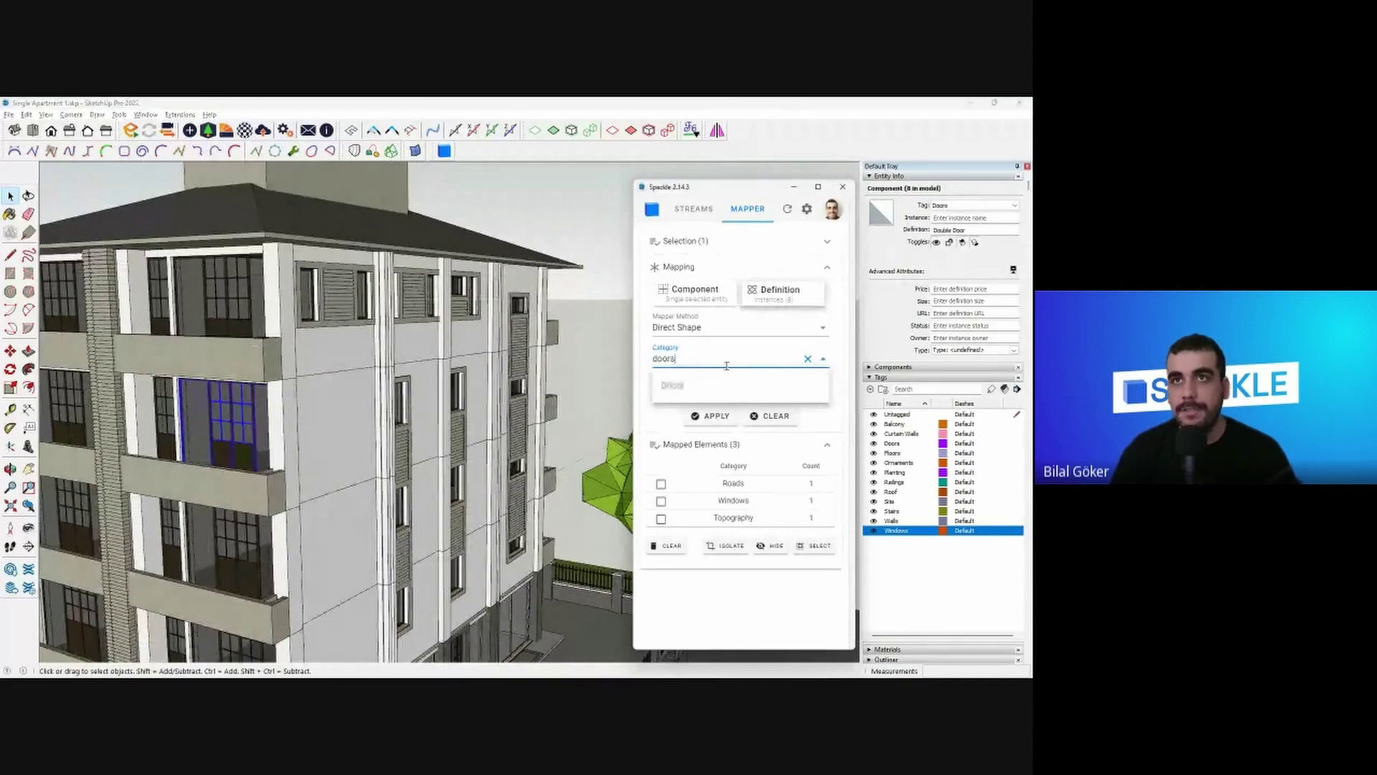
{"action": "type", "text": "s"}
{"action": "left_click", "coordinate": [700, 385]}
{"action": "left_click", "coordinate": [714, 416]}
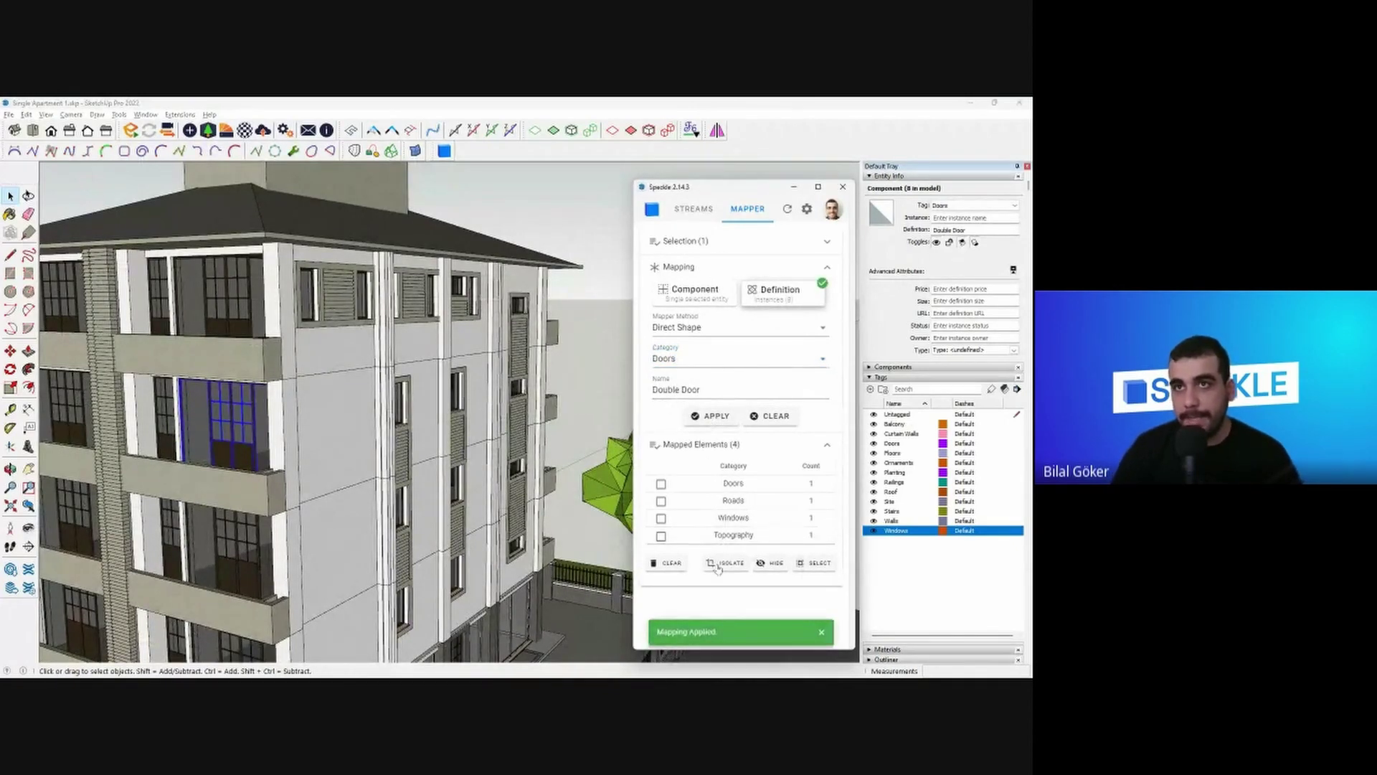
{"action": "left_click", "coordinate": [594, 379]}
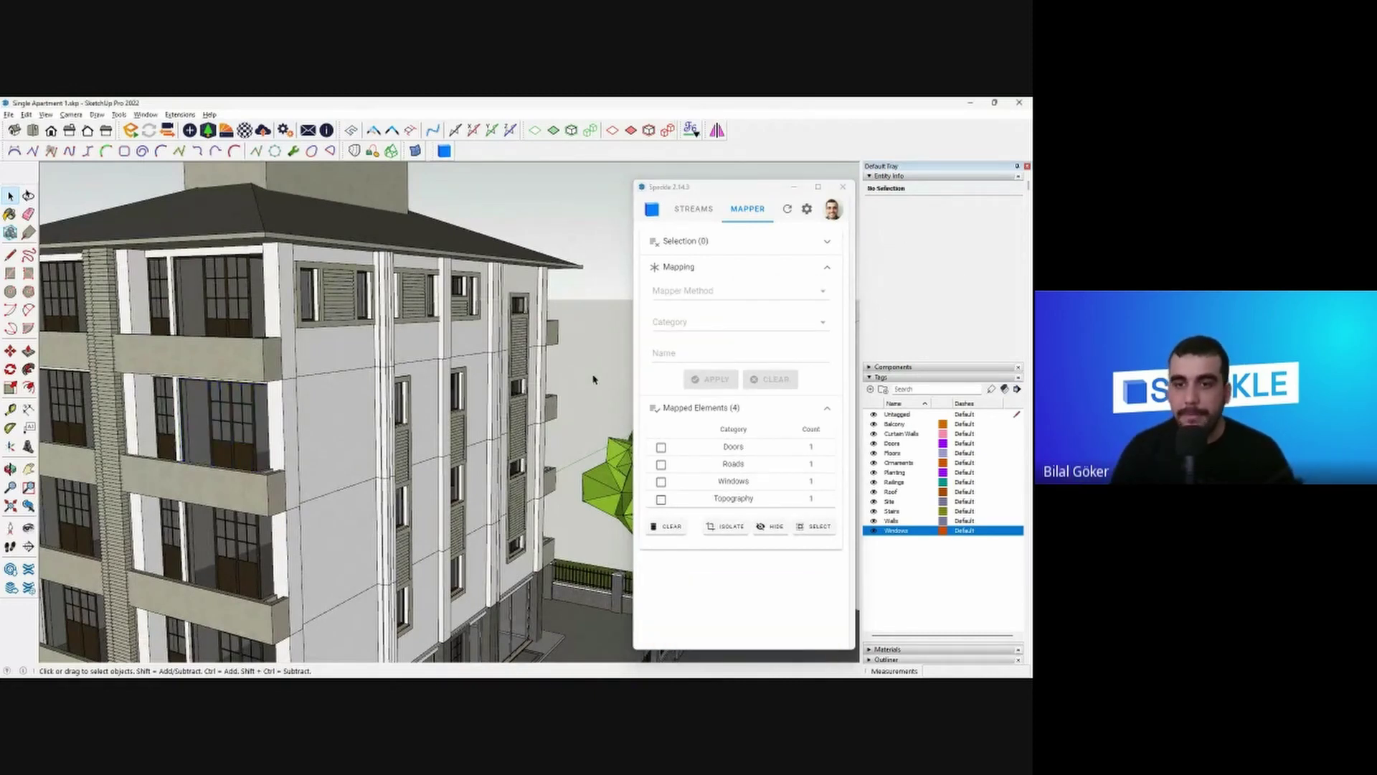
- Open the recent file Single Apartment 1 Mapped.skp
{"action": "scroll", "coordinate": [349, 377], "scroll_direction": "down", "scroll_amount": 3}
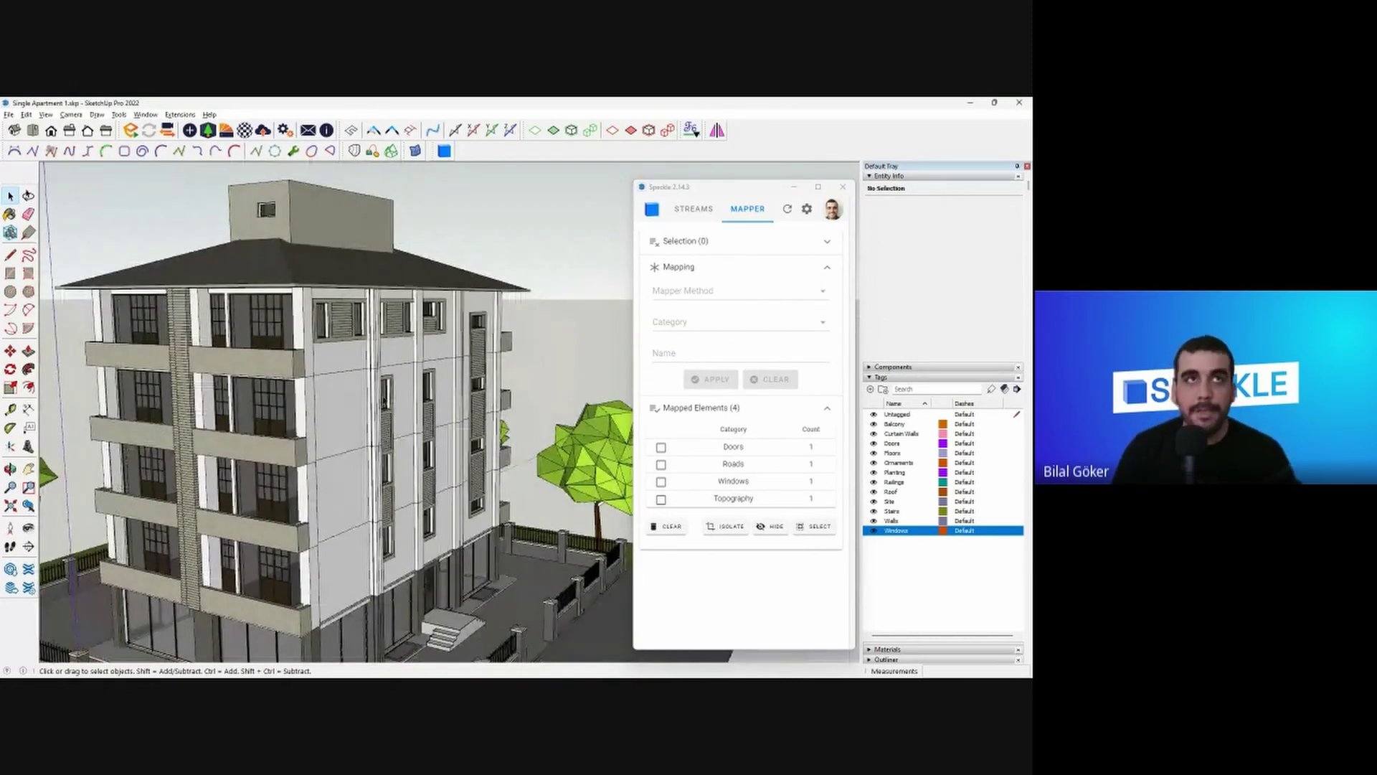
{"action": "left_click", "coordinate": [9, 115]}
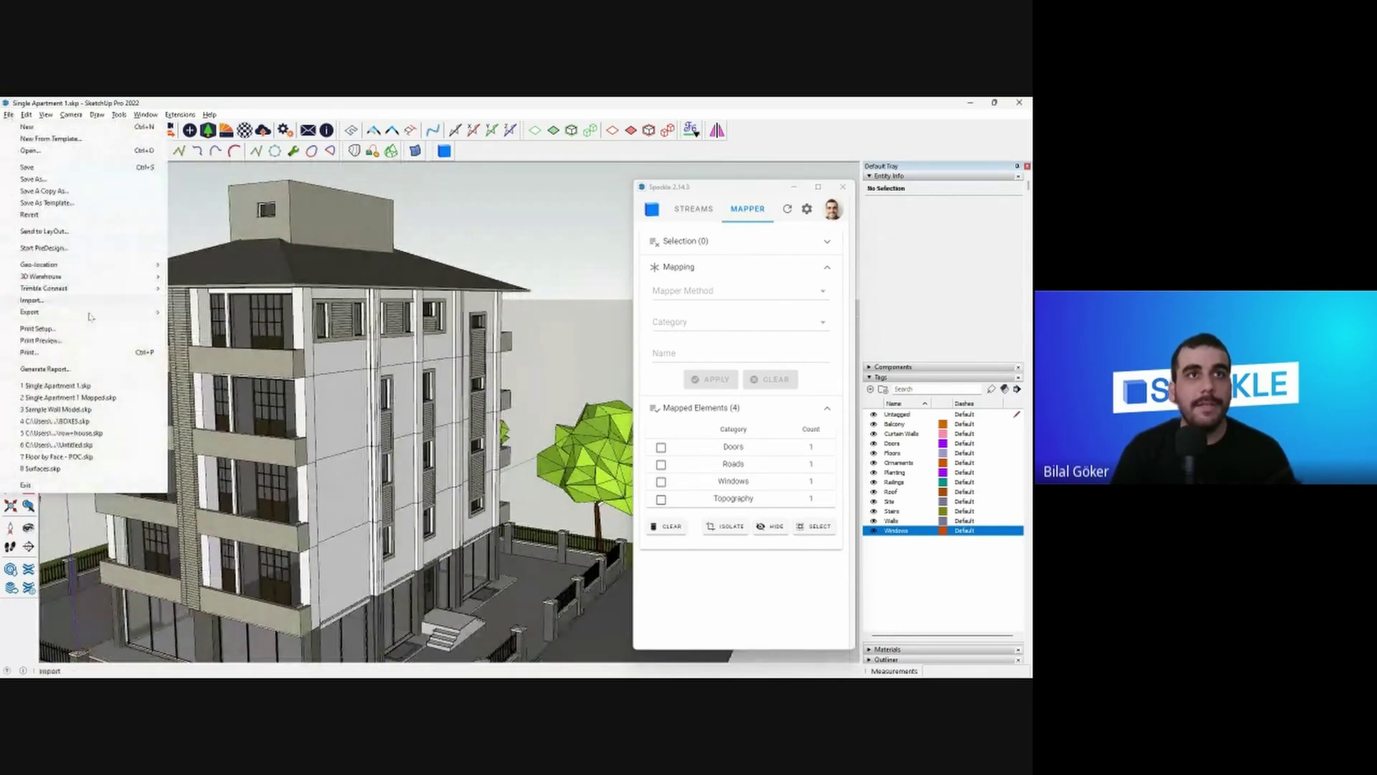
{"action": "left_click", "coordinate": [113, 398]}
{"action": "left_click", "coordinate": [524, 416]}
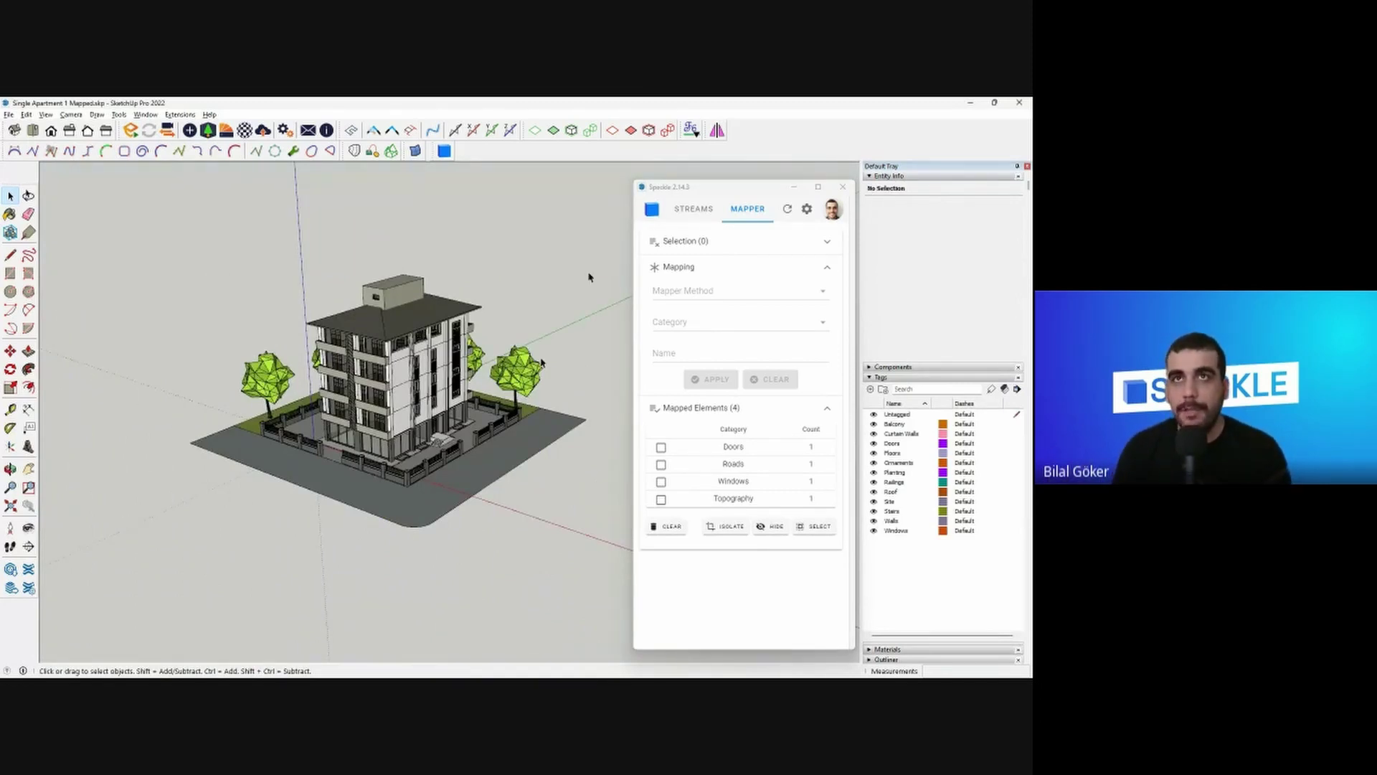
- Select the entire apartment model and send it to the Mapper Demo stream
{"action": "left_click", "coordinate": [693, 211]}
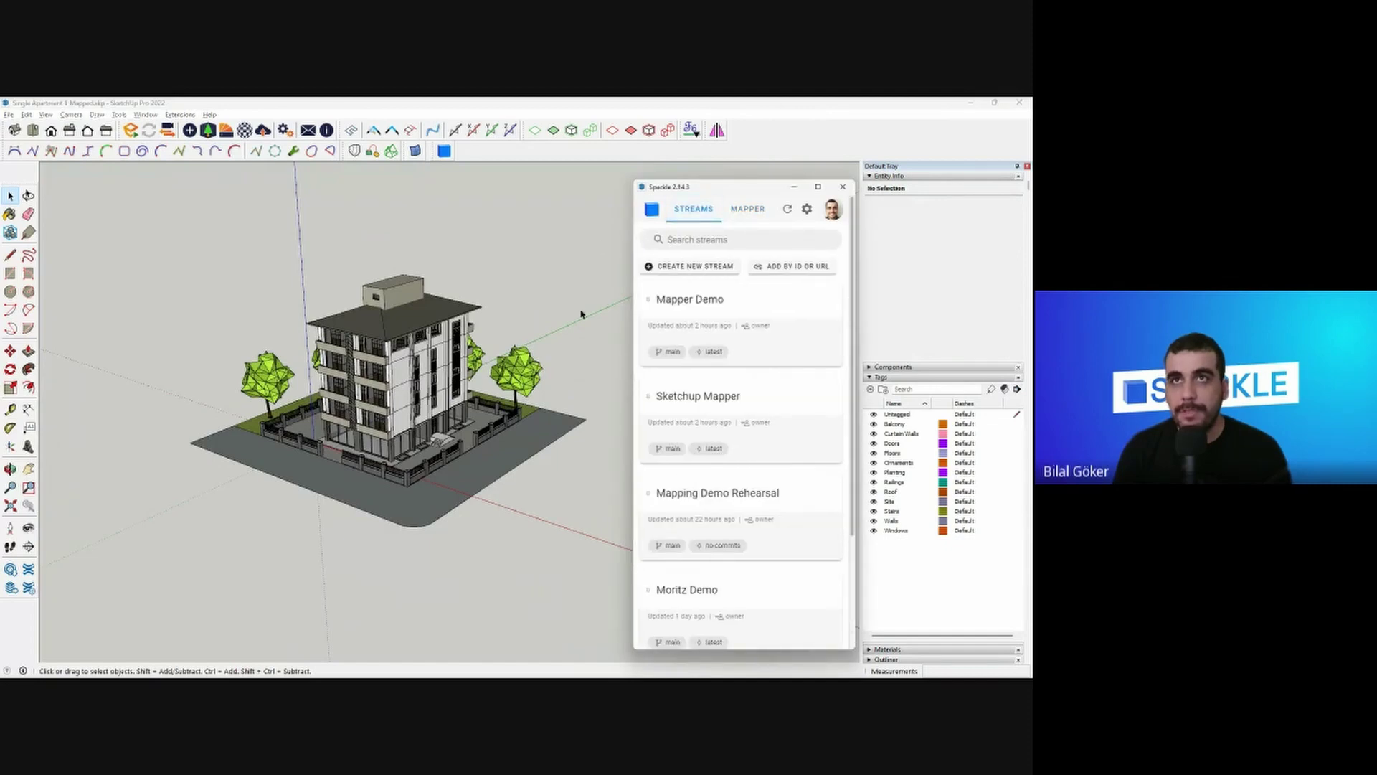
{"action": "mouse_move", "coordinate": [693, 337]}
{"action": "left_click_drag", "start_coordinate": [655, 299], "coordinate": [726, 299]}
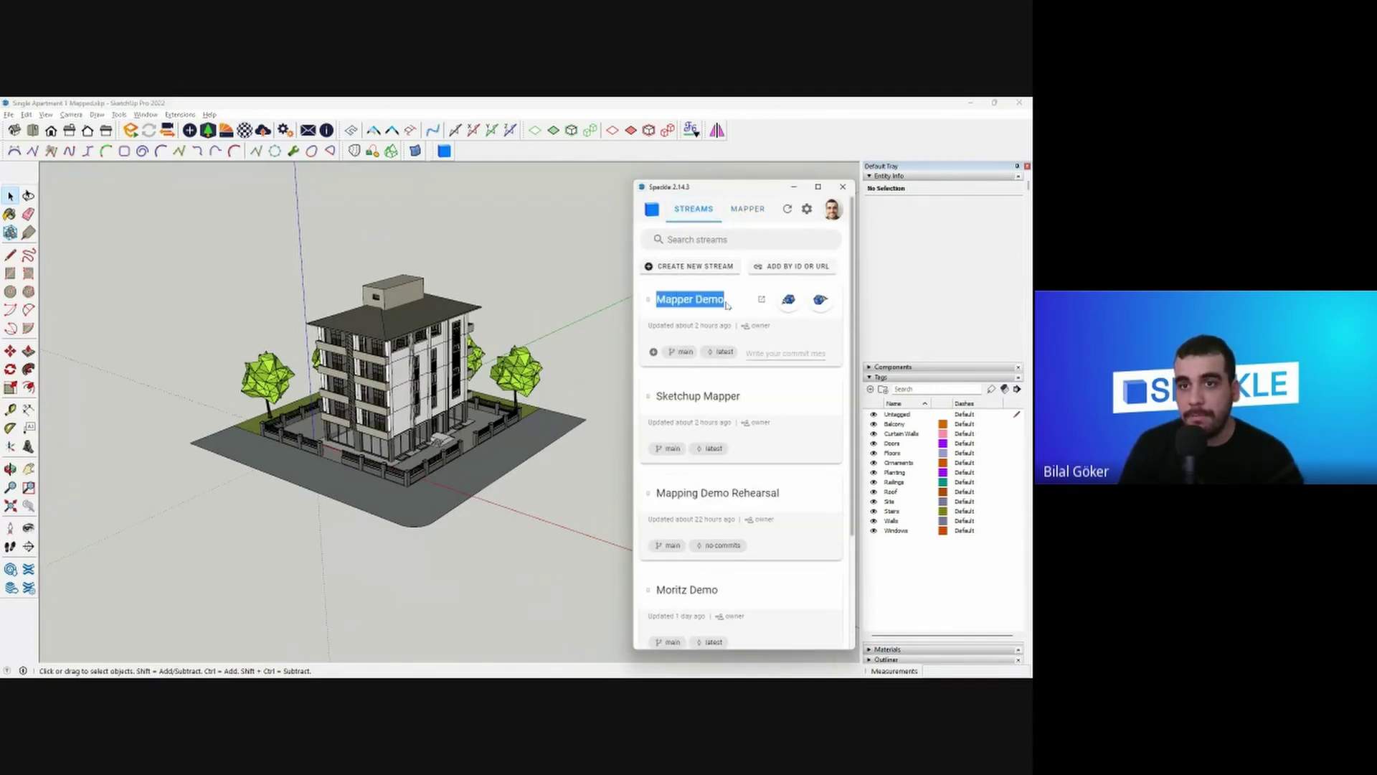
{"action": "left_click", "coordinate": [545, 317]}
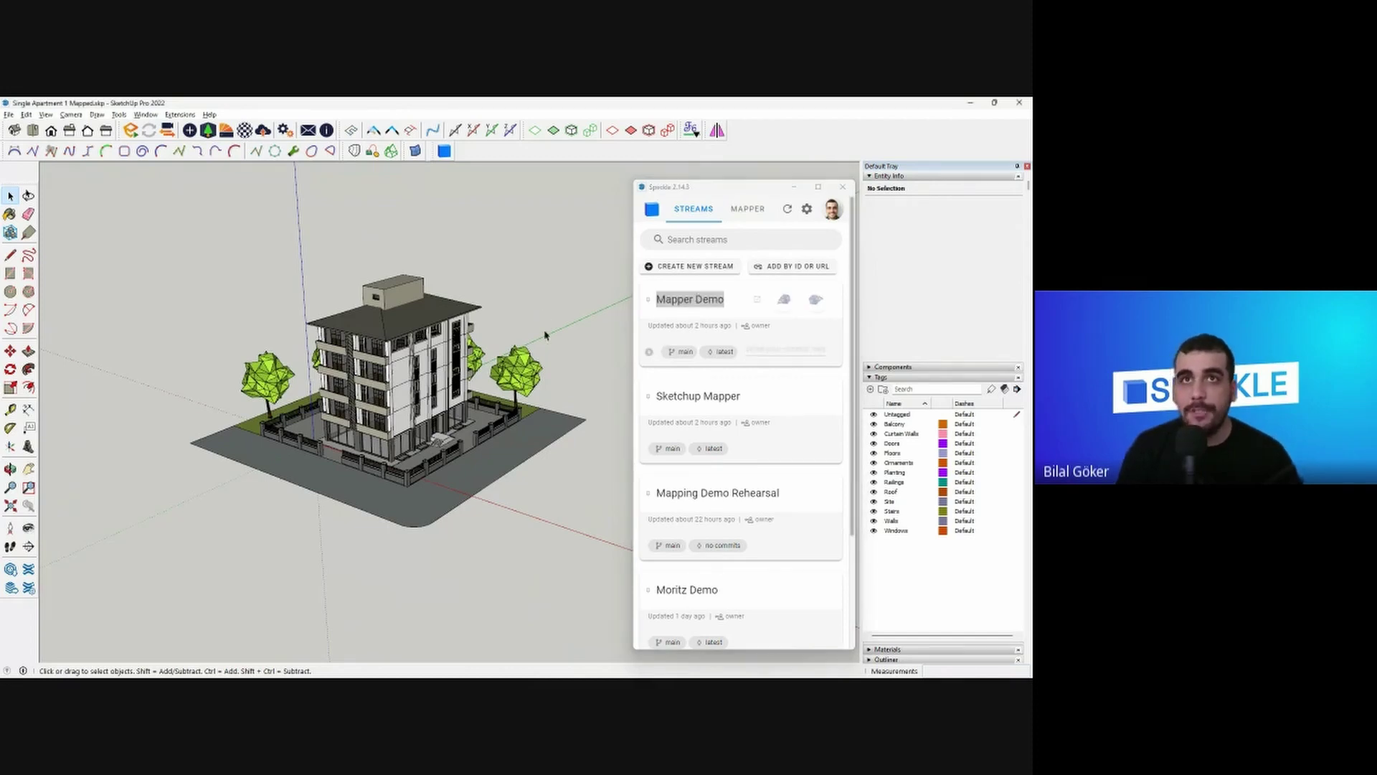
{"action": "left_click_drag", "start_coordinate": [323, 569], "coordinate": [188, 583]}
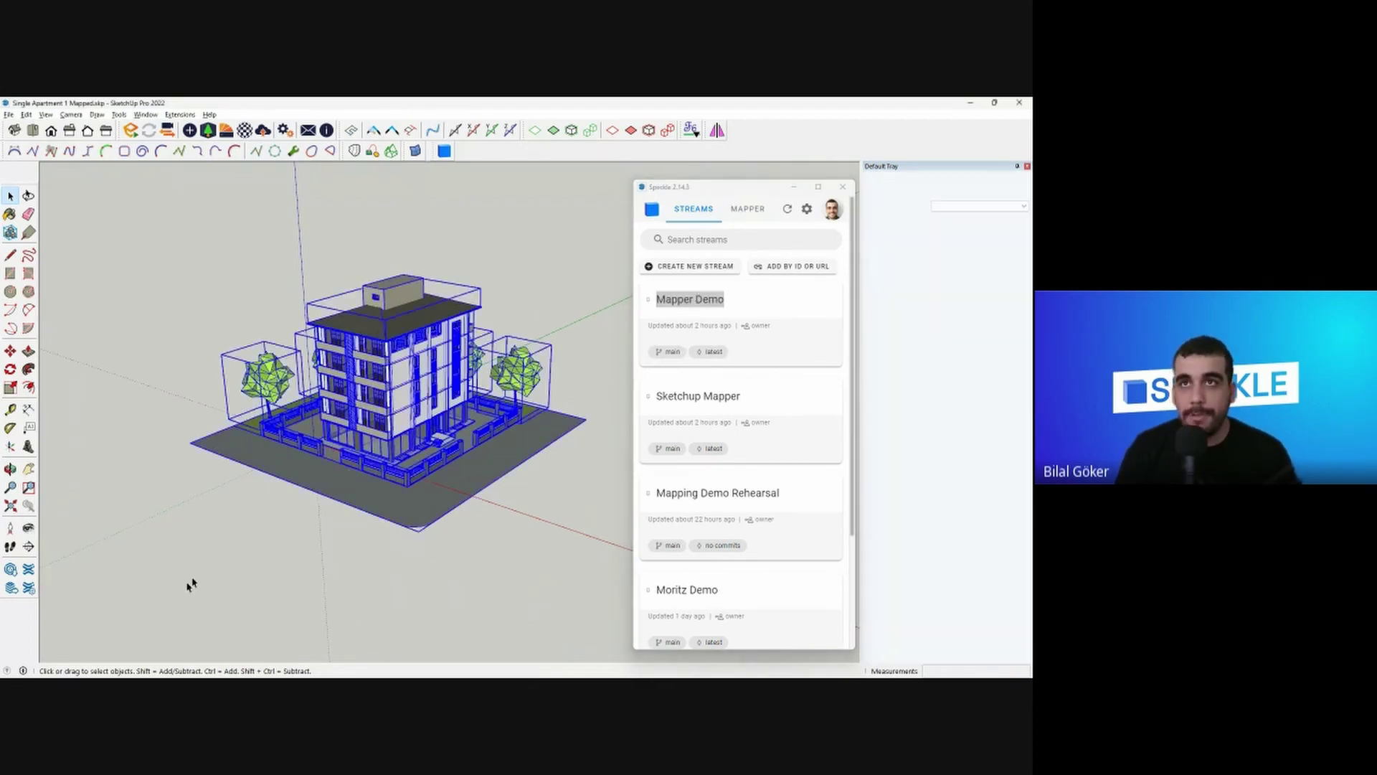
{"action": "left_click", "coordinate": [788, 299]}
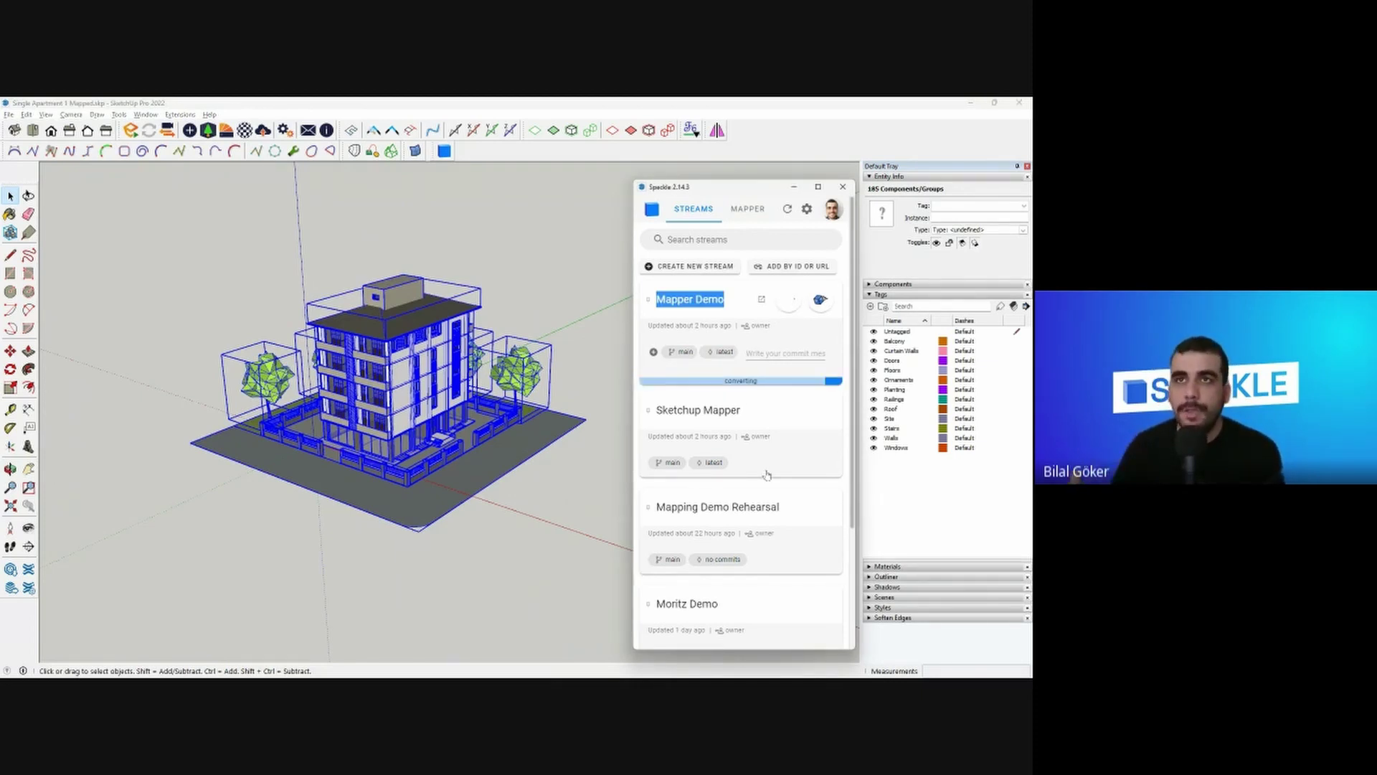
{"action": "mouse_move", "coordinate": [767, 472]}
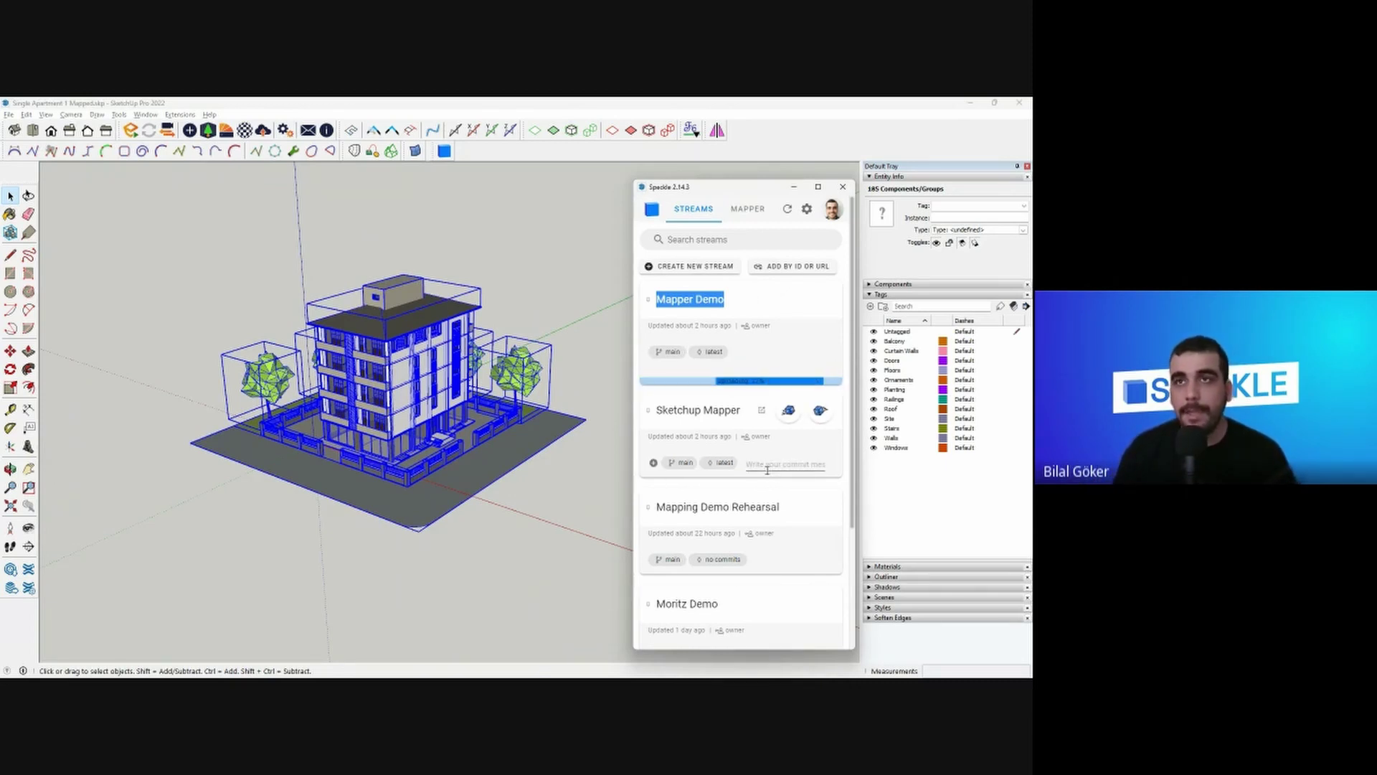
- Switch to Revit, open the default 3D view of the project, and hide the selected element's category in it
{"action": "left_click", "coordinate": [518, 552]}
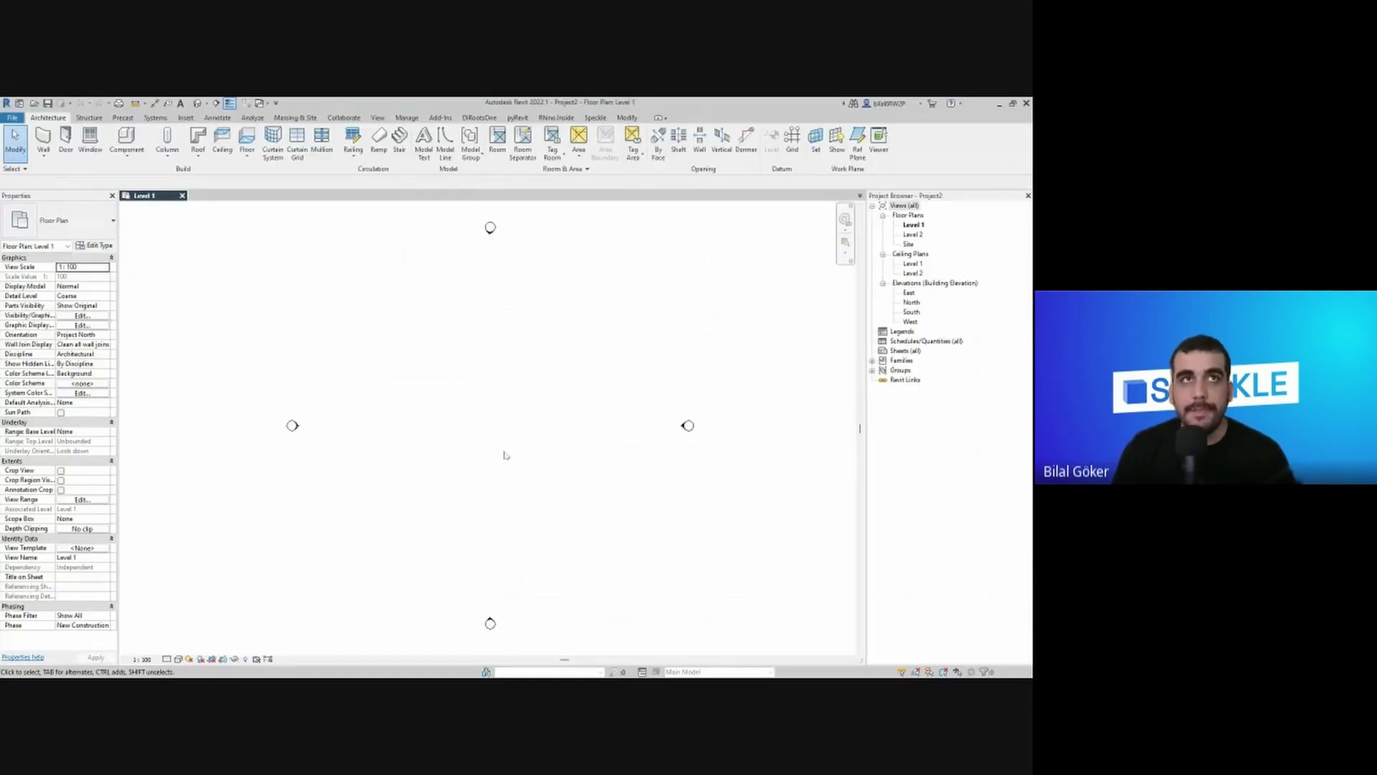
{"action": "left_click", "coordinate": [198, 104]}
{"action": "scroll", "coordinate": [332, 407], "scroll_direction": "down", "scroll_amount": 4}
{"action": "middle_click_drag", "start_coordinate": [415, 520], "coordinate": [427, 455], "text": "shift"}
{"action": "left_click", "coordinate": [436, 425]}
{"action": "key", "text": "v"}
{"action": "key", "text": "h"}
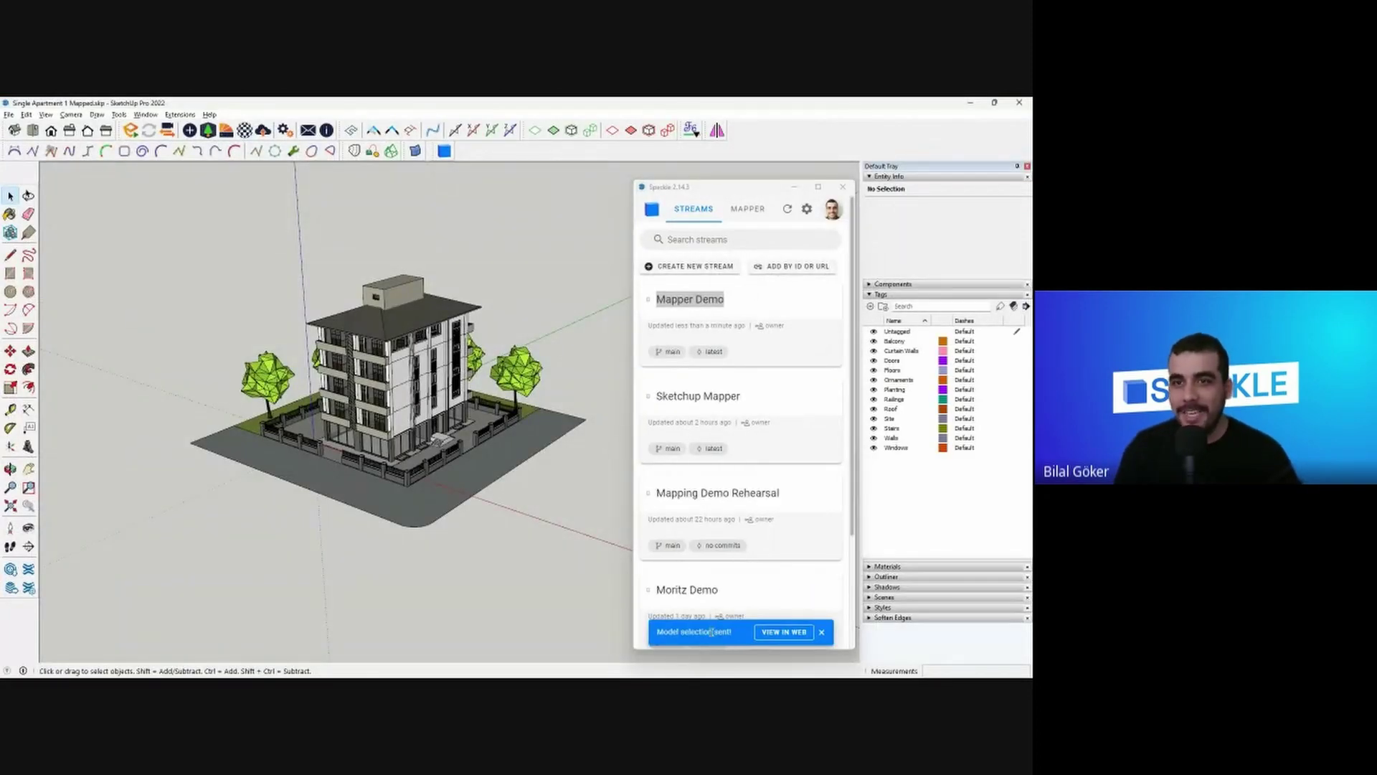
- Open the sent model in Speckle's web viewer, inspect the building from several sides, and switch back to Revit
{"action": "left_click", "coordinate": [784, 631]}
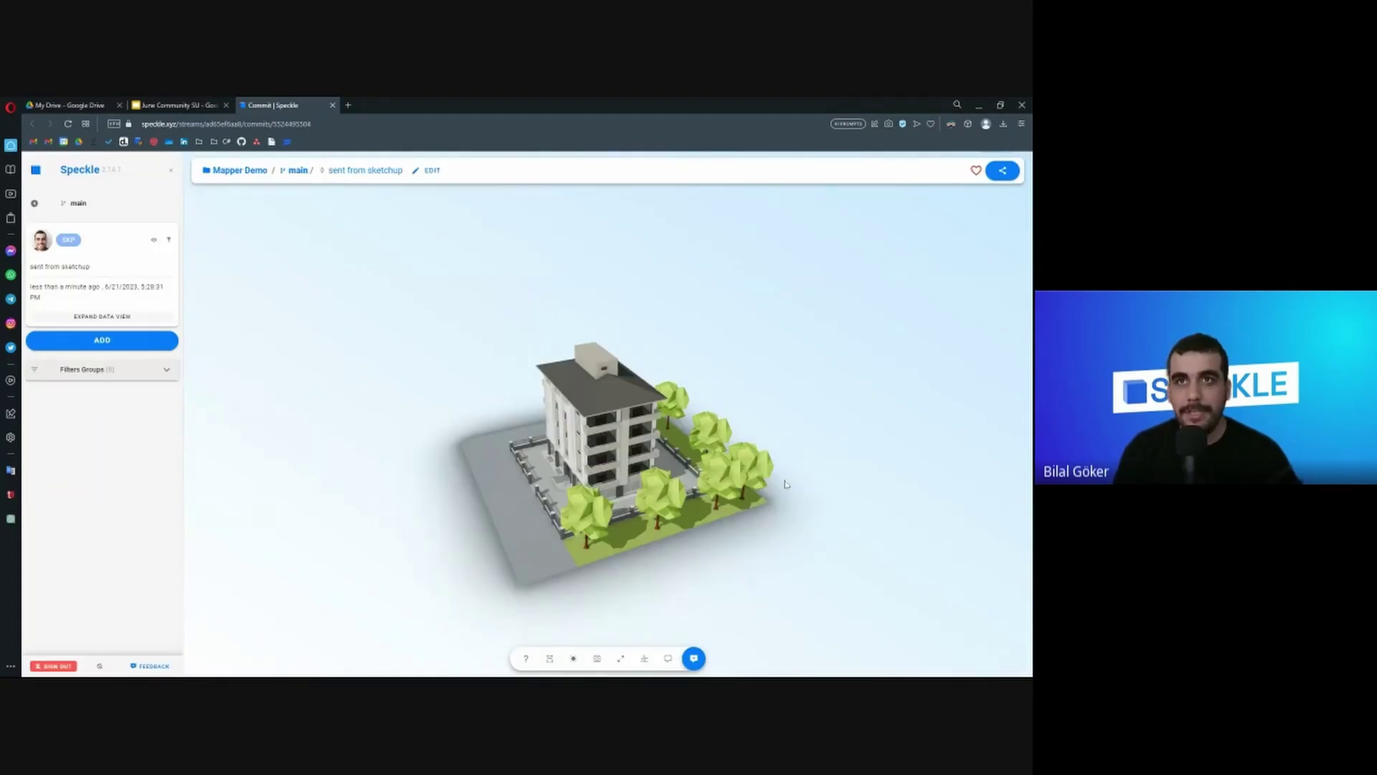
{"action": "left_click_drag", "start_coordinate": [785, 484], "coordinate": [355, 373]}
{"action": "scroll", "coordinate": [632, 510], "scroll_direction": "up", "scroll_amount": 5}
{"action": "scroll", "coordinate": [355, 373], "scroll_direction": "down", "scroll_amount": 4}
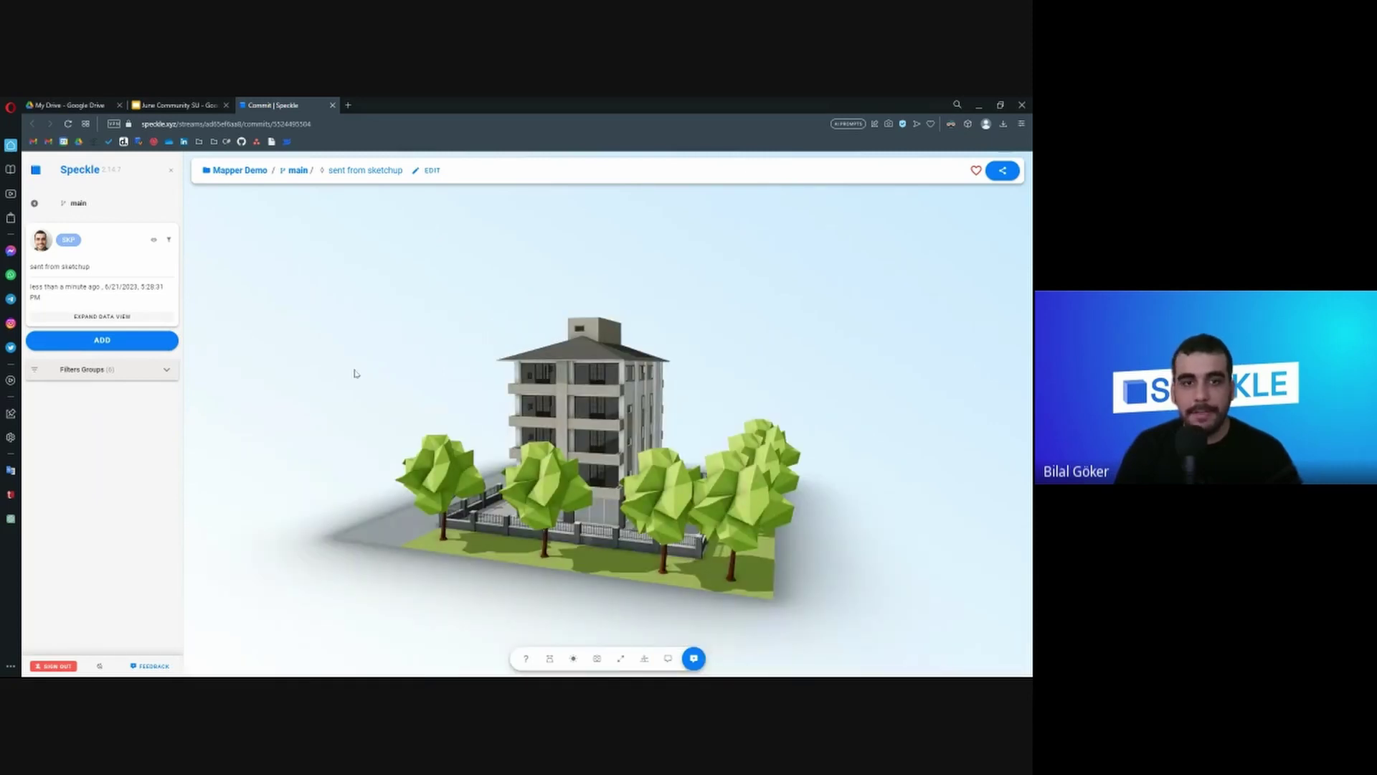
{"action": "key", "text": "alt+Tab"}
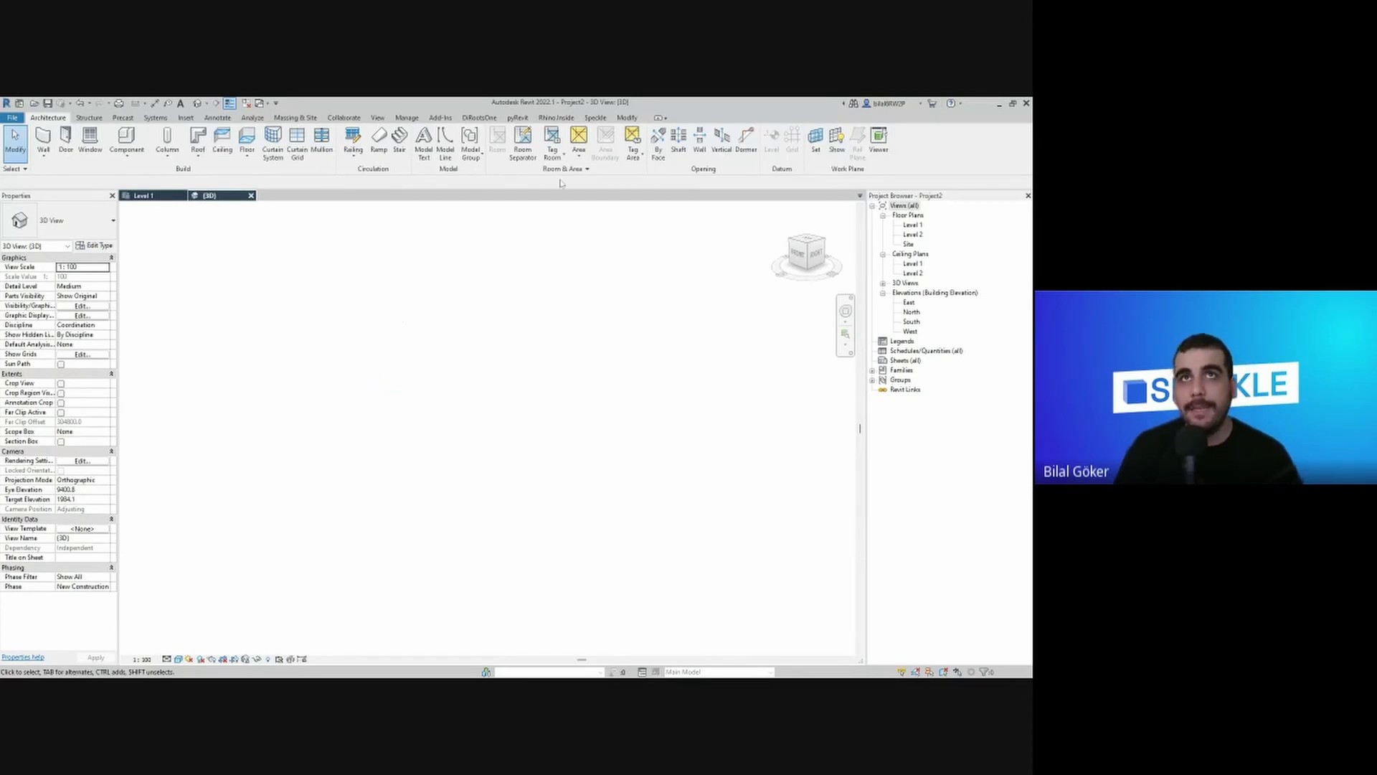
- Open the Mapper Demo stream in Speckle's Revit connector and receive its main branch into the project
{"action": "left_click", "coordinate": [595, 117]}
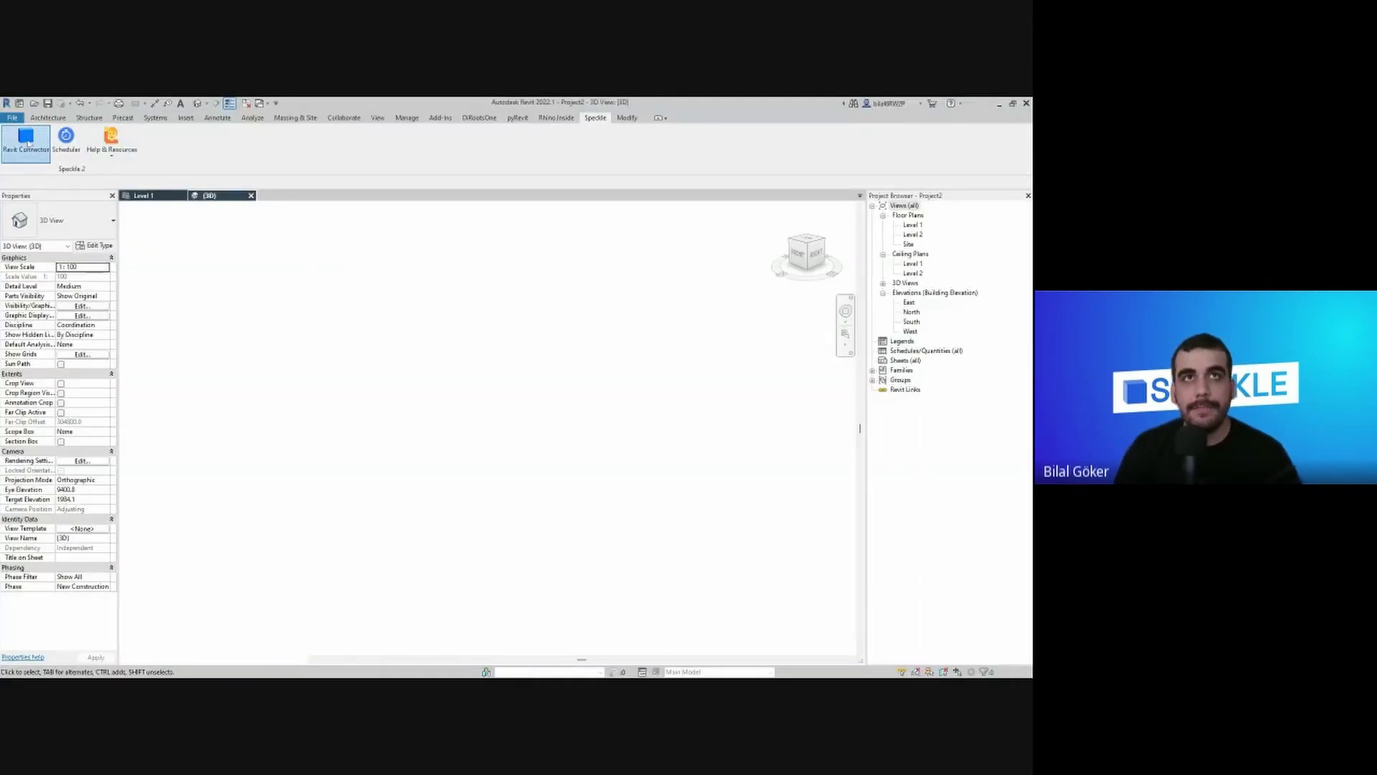
{"action": "left_click", "coordinate": [26, 140]}
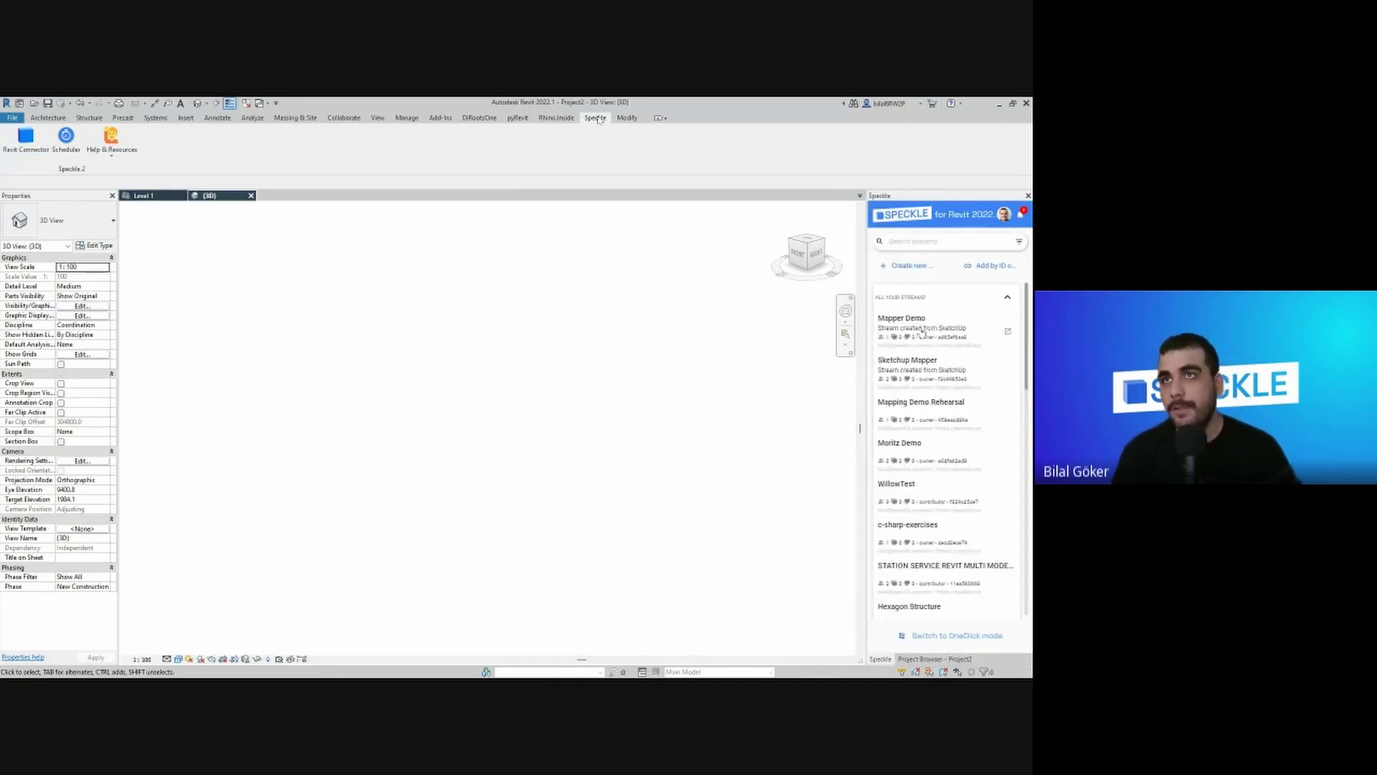
{"action": "left_click", "coordinate": [921, 329]}
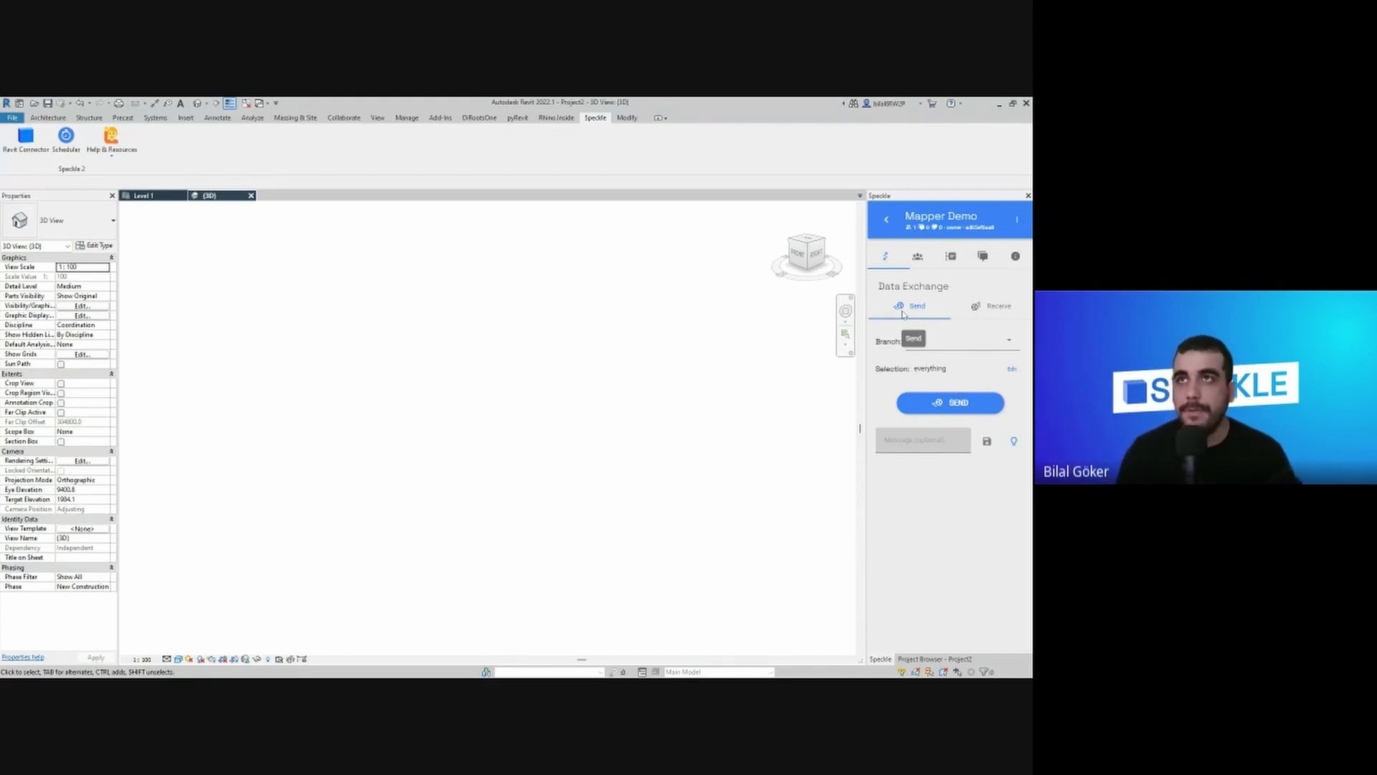
{"action": "left_click", "coordinate": [993, 307]}
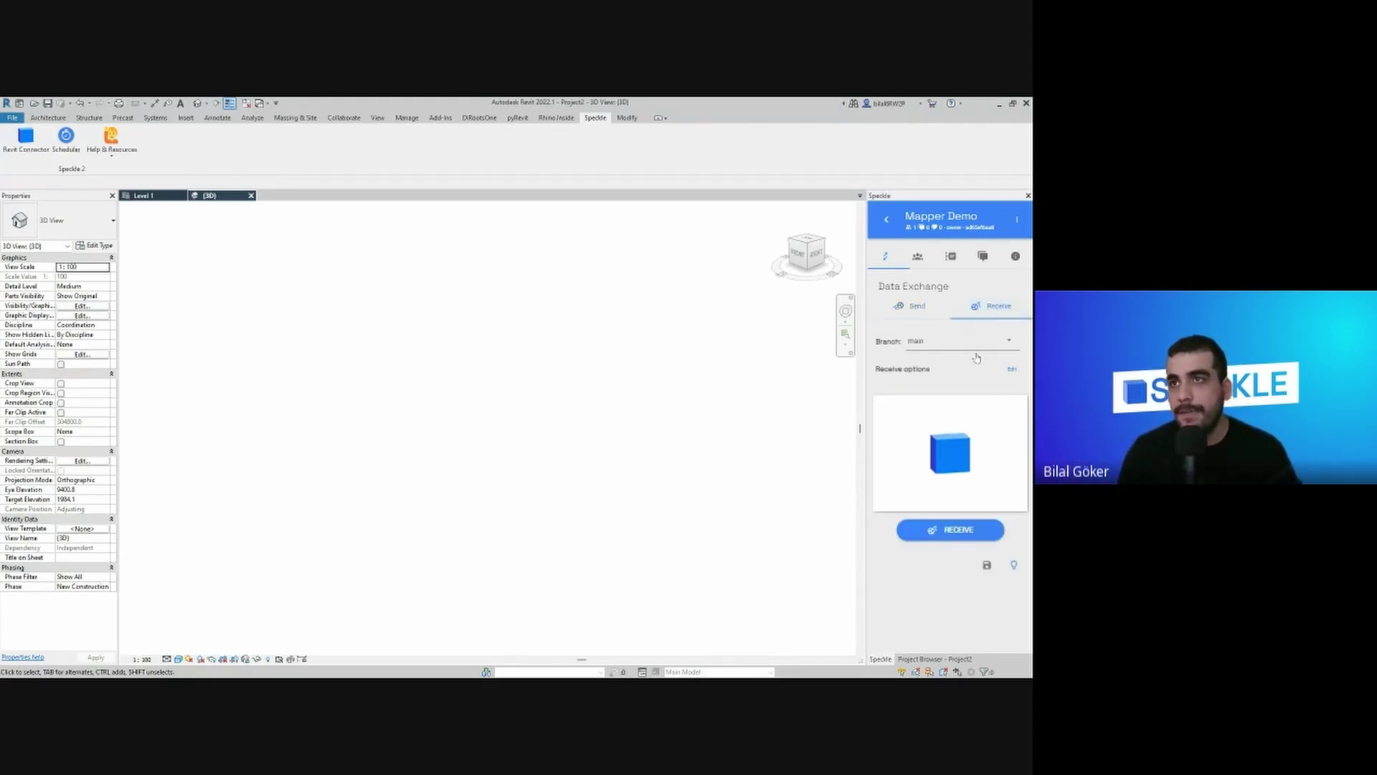
{"action": "left_click", "coordinate": [929, 531]}
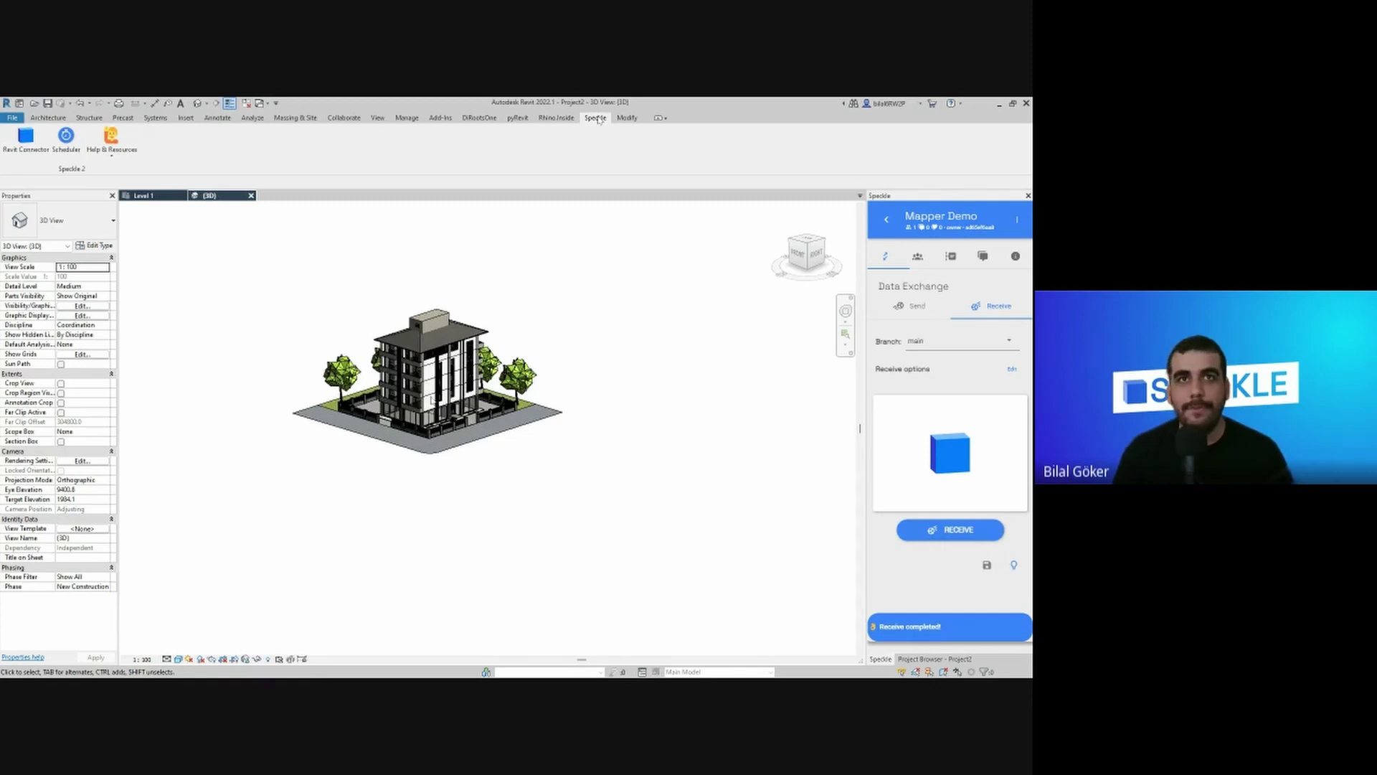
- Select a façade window and the tree beside the building to check their Revit categories, and clear the selection
{"action": "scroll", "coordinate": [423, 360], "scroll_direction": "up", "scroll_amount": 10}
{"action": "left_click", "coordinate": [431, 355]}
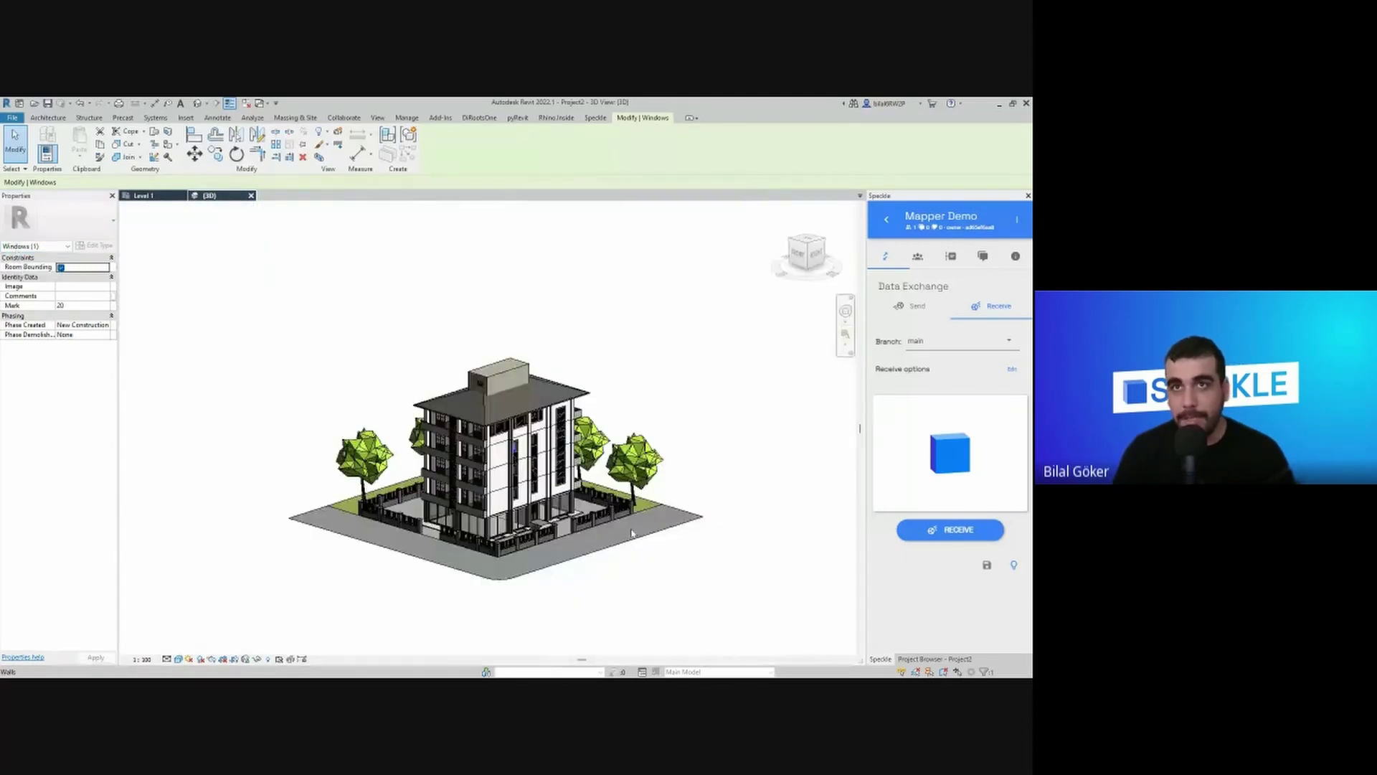
{"action": "left_click", "coordinate": [650, 460]}
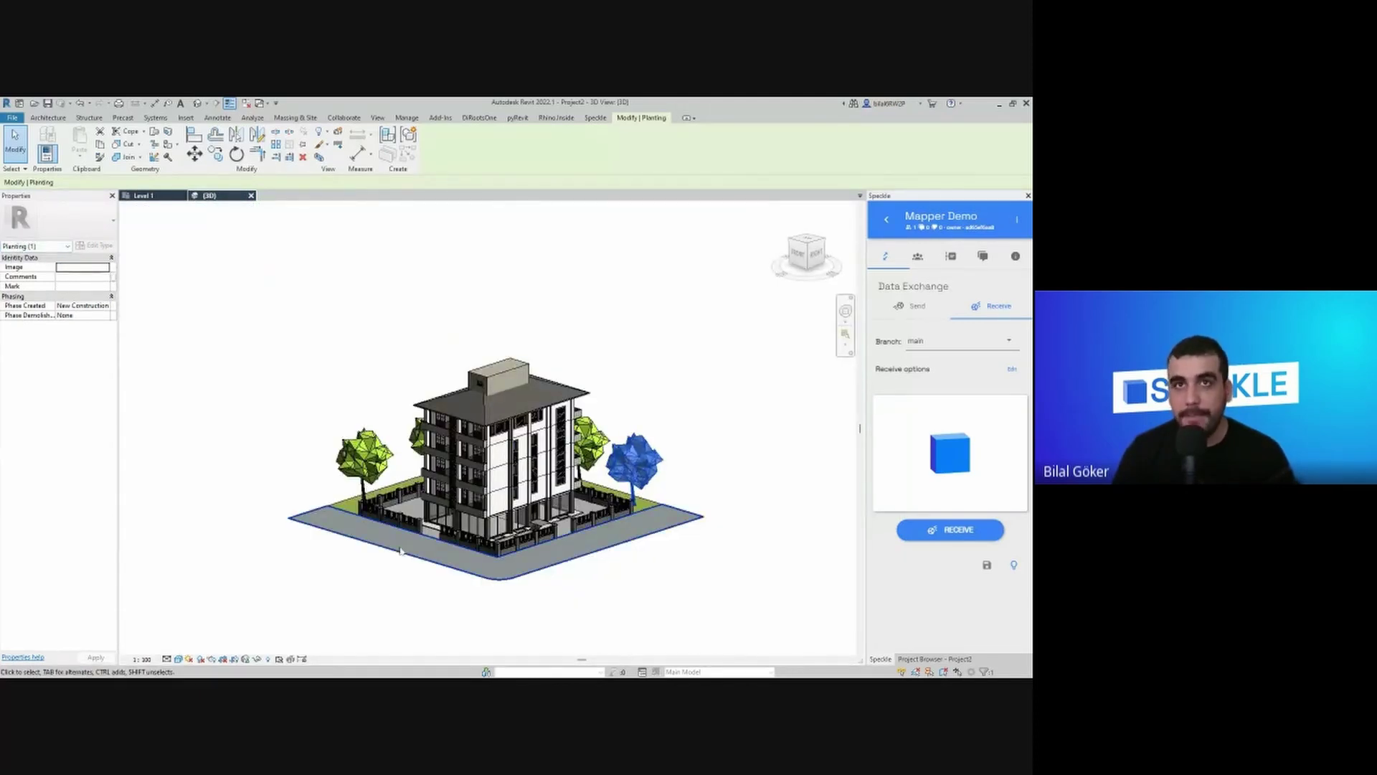
{"action": "left_click", "coordinate": [578, 612]}
- Turn off the visibility of the Walls model category in the 3D view's visibility/graphic overrides
{"action": "scroll", "coordinate": [603, 459], "scroll_direction": "up", "scroll_amount": 1}
{"action": "key", "text": "v"}
{"action": "key", "text": "v"}
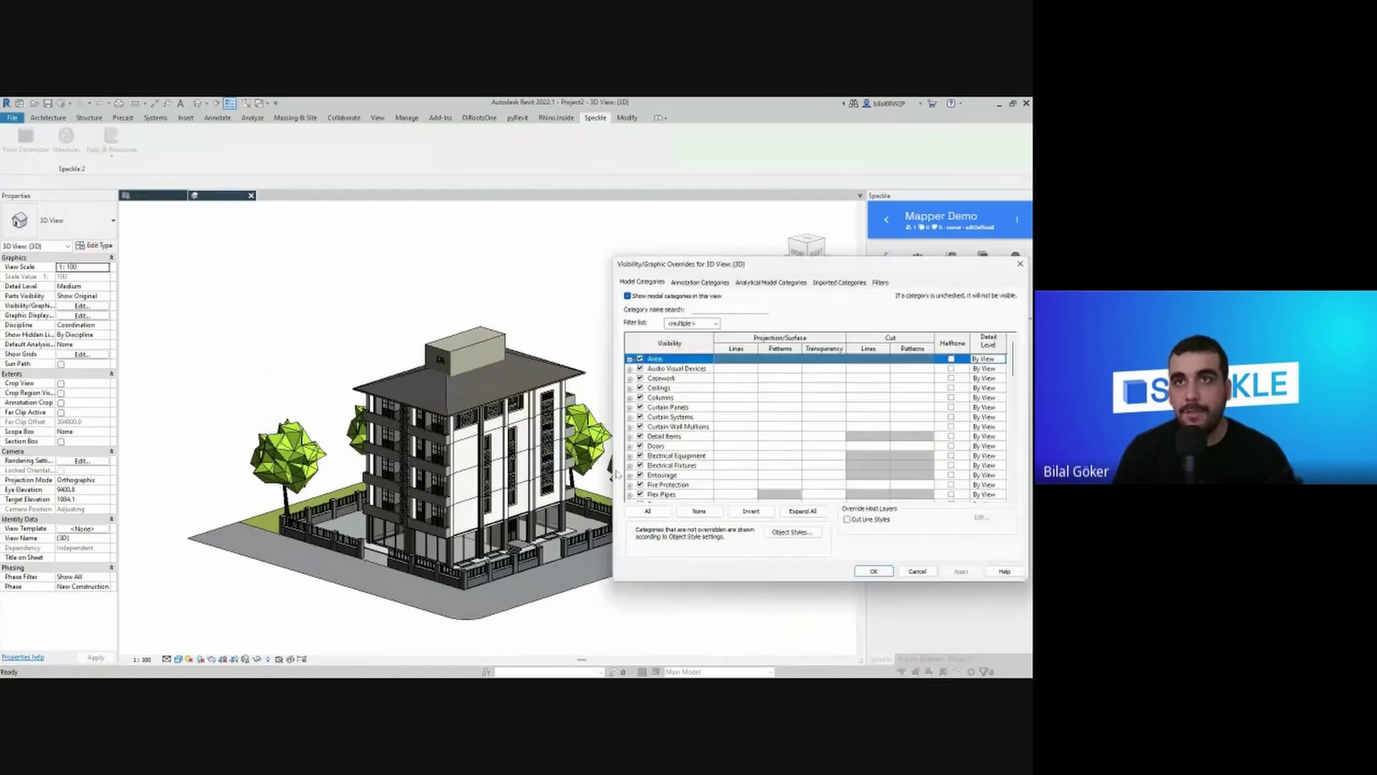
{"action": "key", "text": "w"}
{"action": "left_click", "coordinate": [640, 484]}
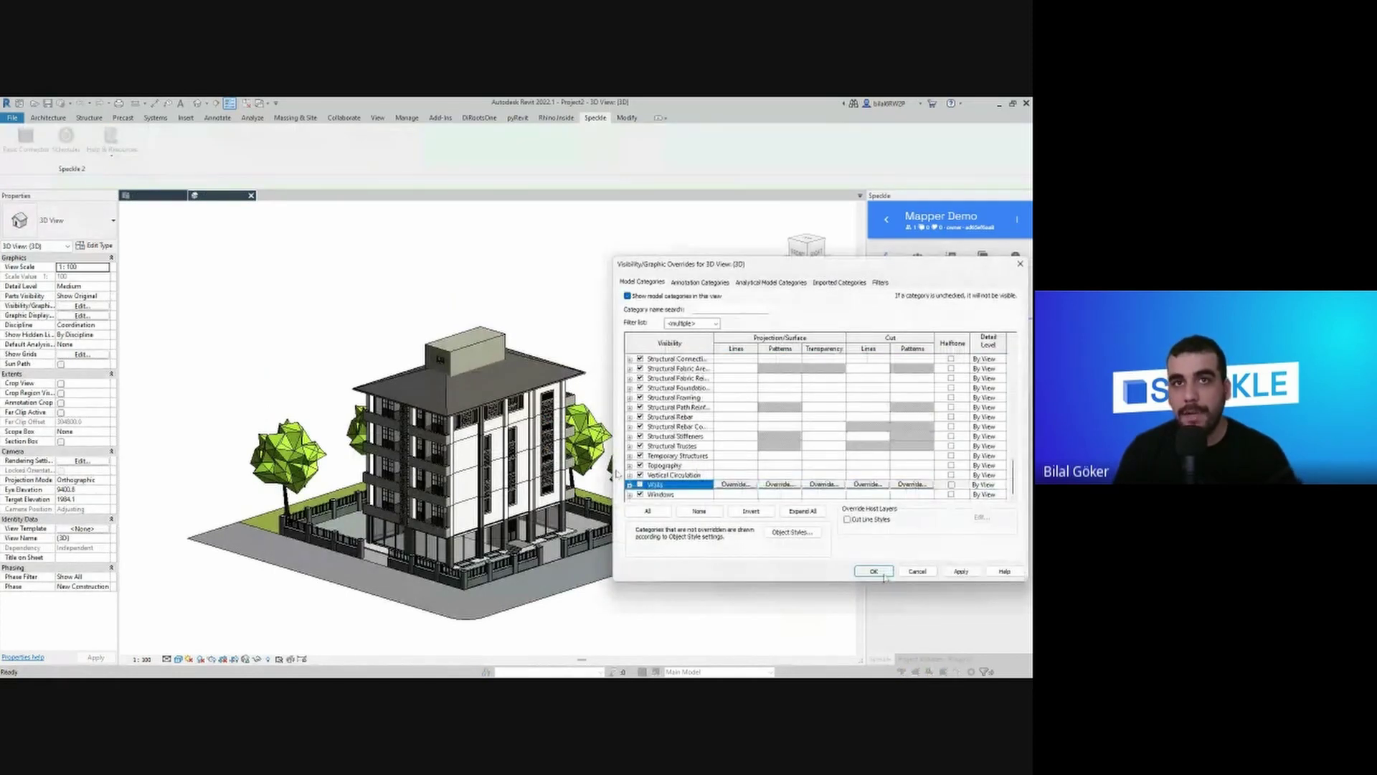
{"action": "left_click", "coordinate": [883, 573]}
{"action": "middle_click_drag", "start_coordinate": [411, 500], "coordinate": [485, 489], "text": "shift"}
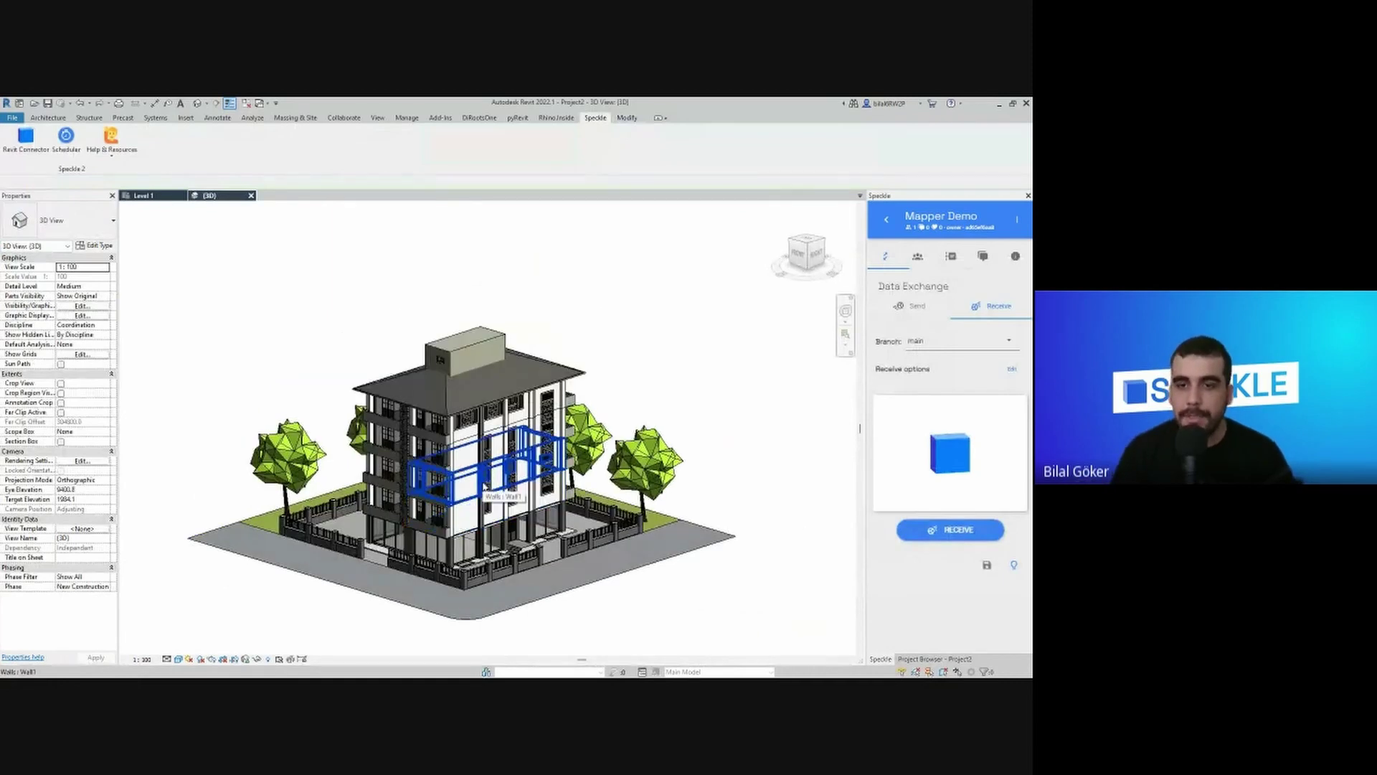